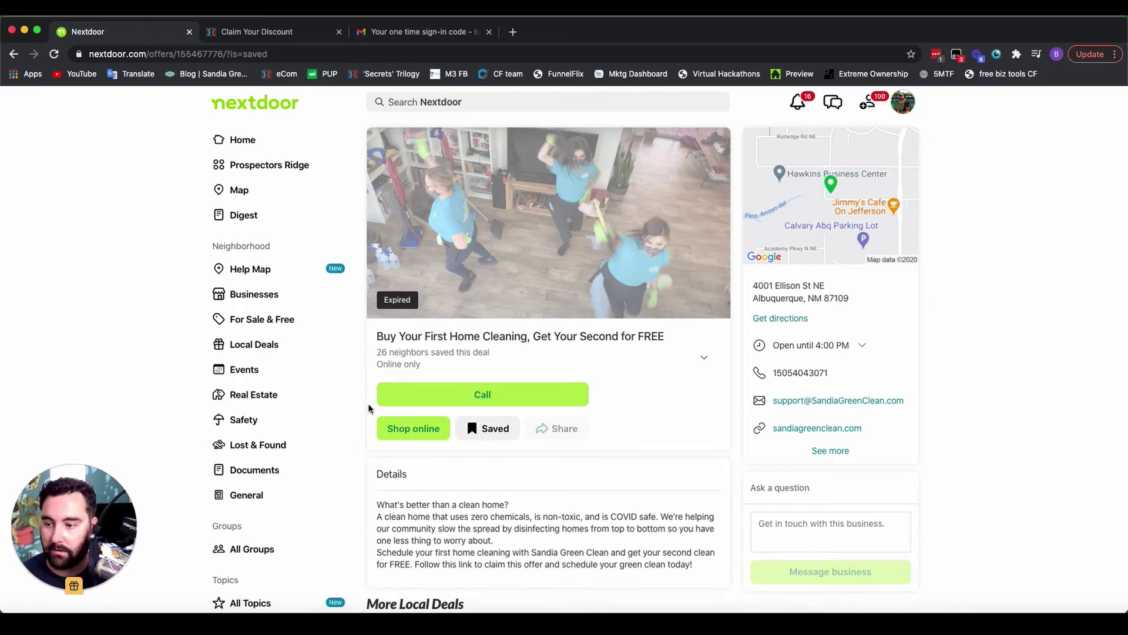
Open the saved local deal "Get 50% OFF Your First Home Cleaning" from the Local Deals listing
left_click(270, 345)
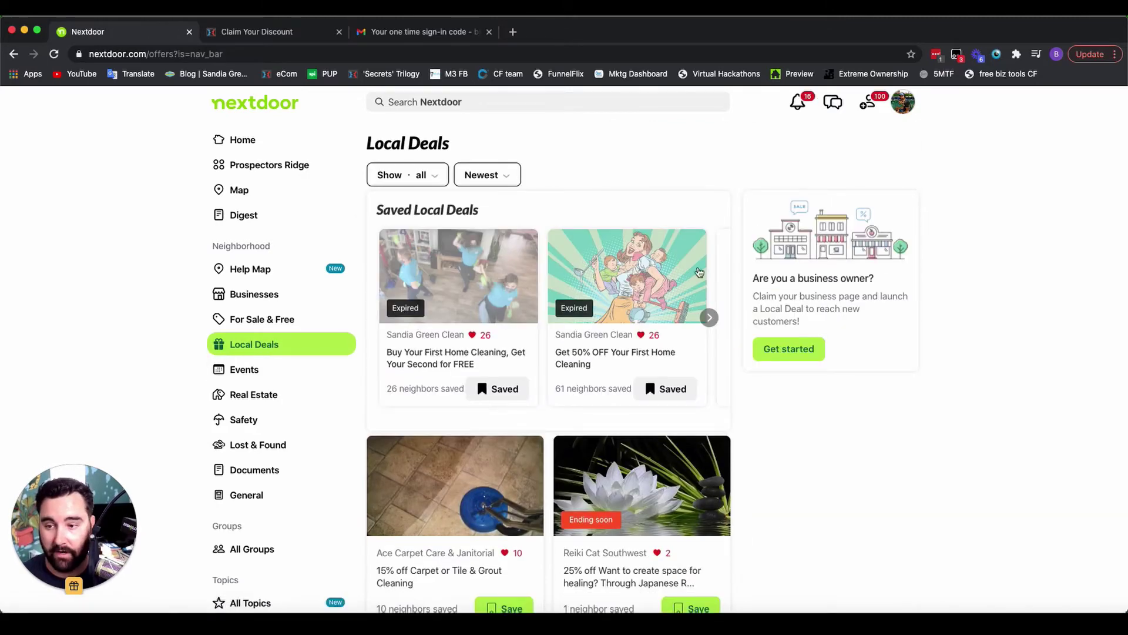
left_click(632, 288)
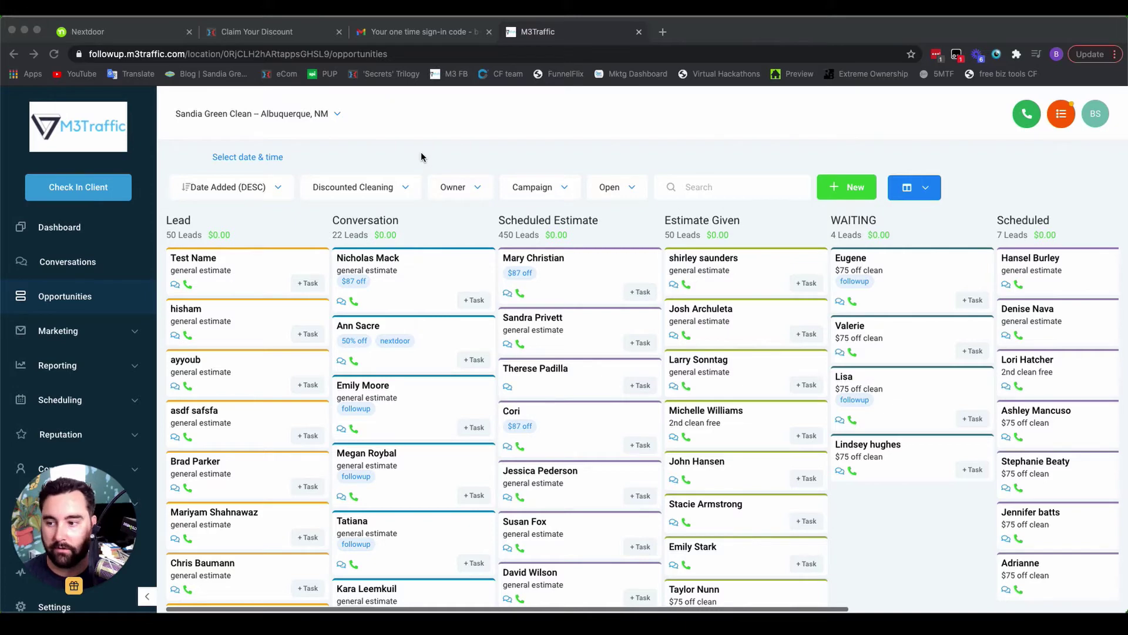
In M3Traffic, look through the Lead, Conversation and Scheduled Estimate stages of the Discounted Cleaning opportunities pipeline
left_click(535, 147)
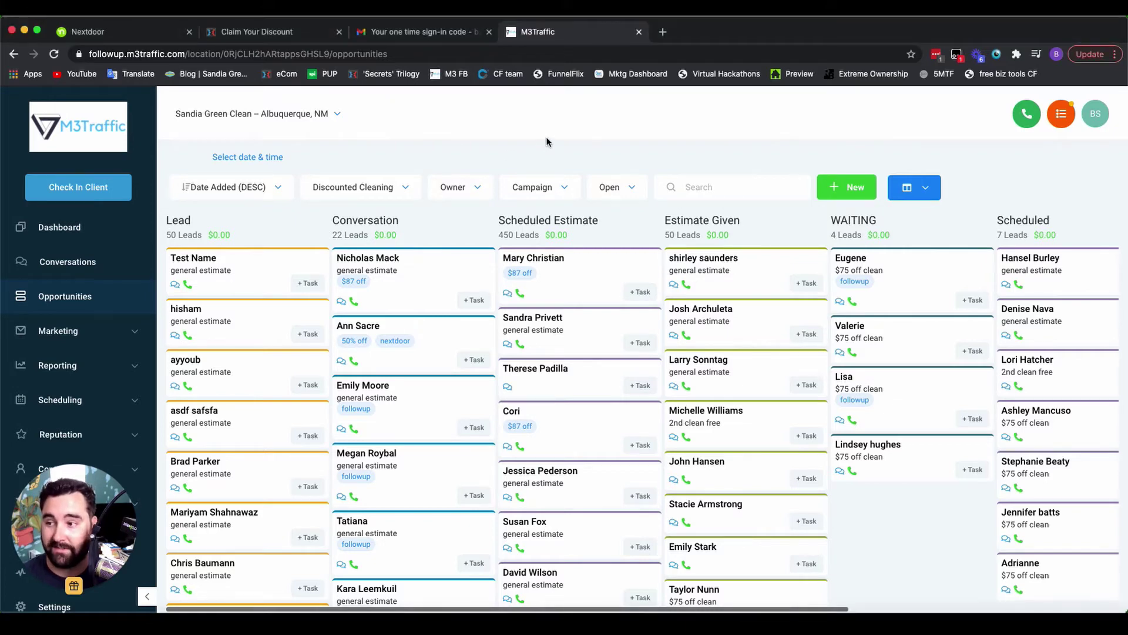
scroll(534, 290, "down", 5)
scroll(315, 353, "down", 10)
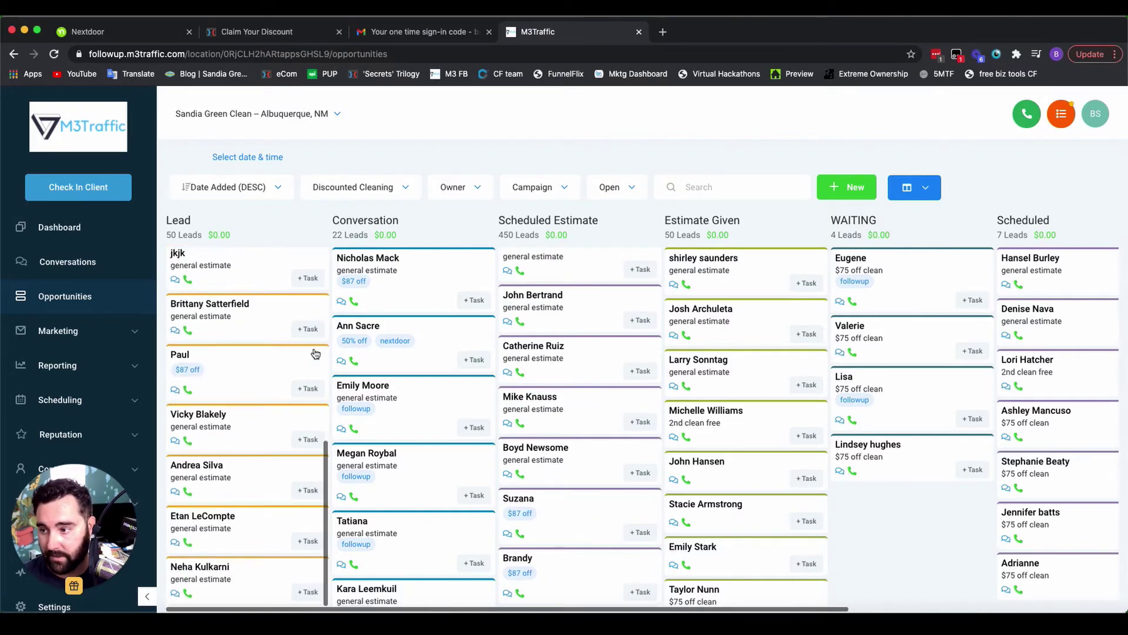
scroll(316, 353, "up", 10)
scroll(428, 357, "down", 3)
scroll(429, 358, "up", 3)
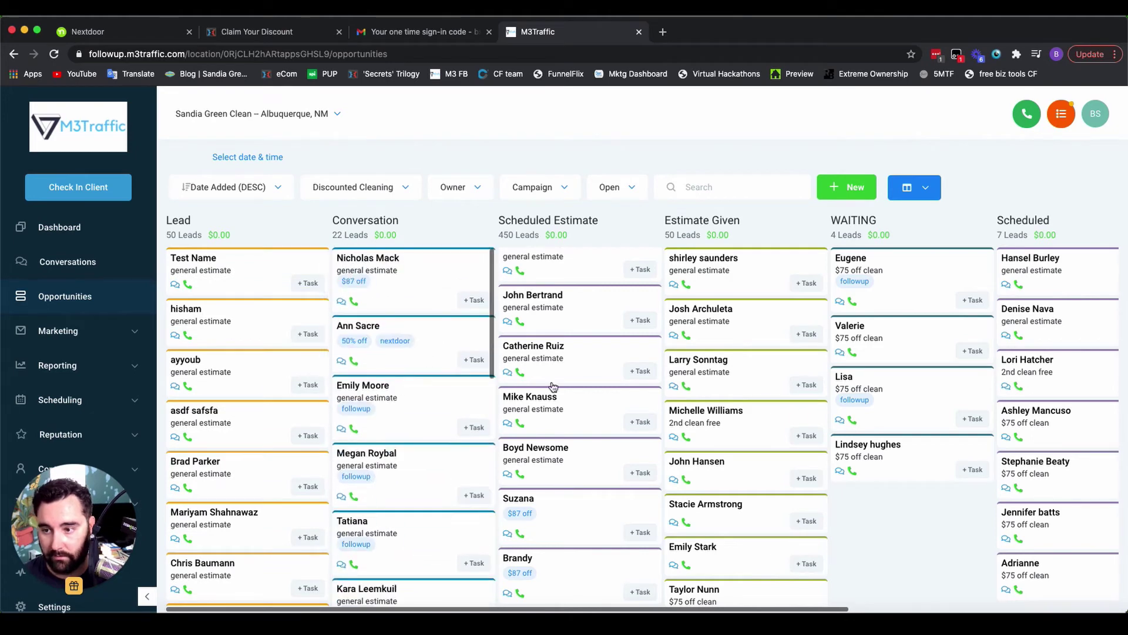
scroll(554, 388, "up", 5)
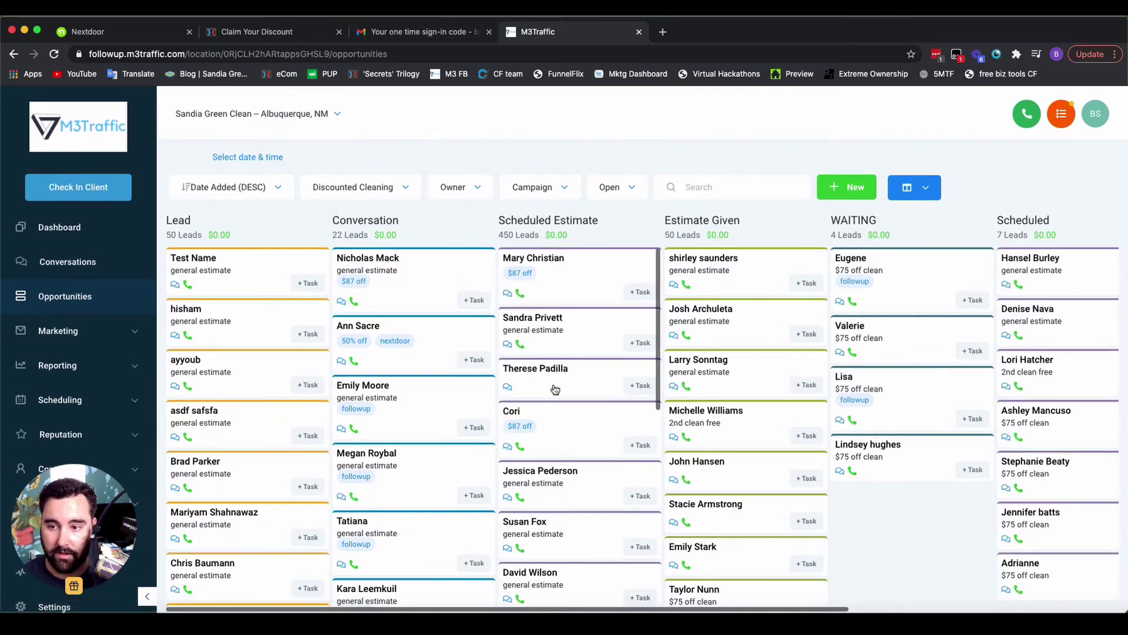
scroll(768, 403, "down", 5)
scroll(768, 403, "up", 5)
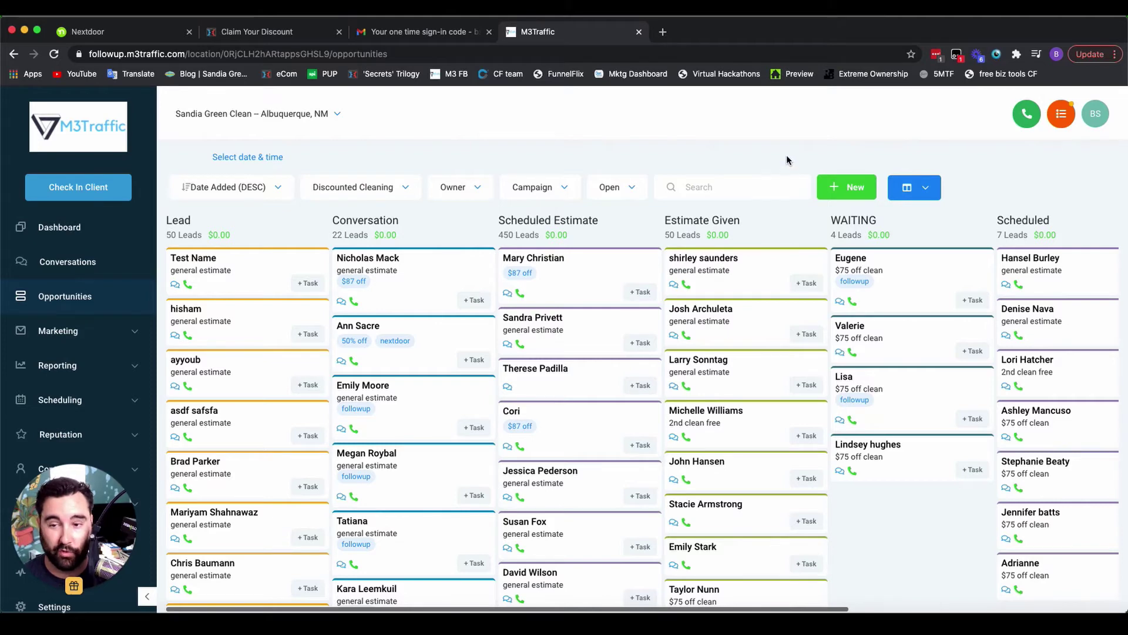
Search the Discounted Cleaning opportunities for "nextdoor"
left_click(719, 188)
type("nextdoor")
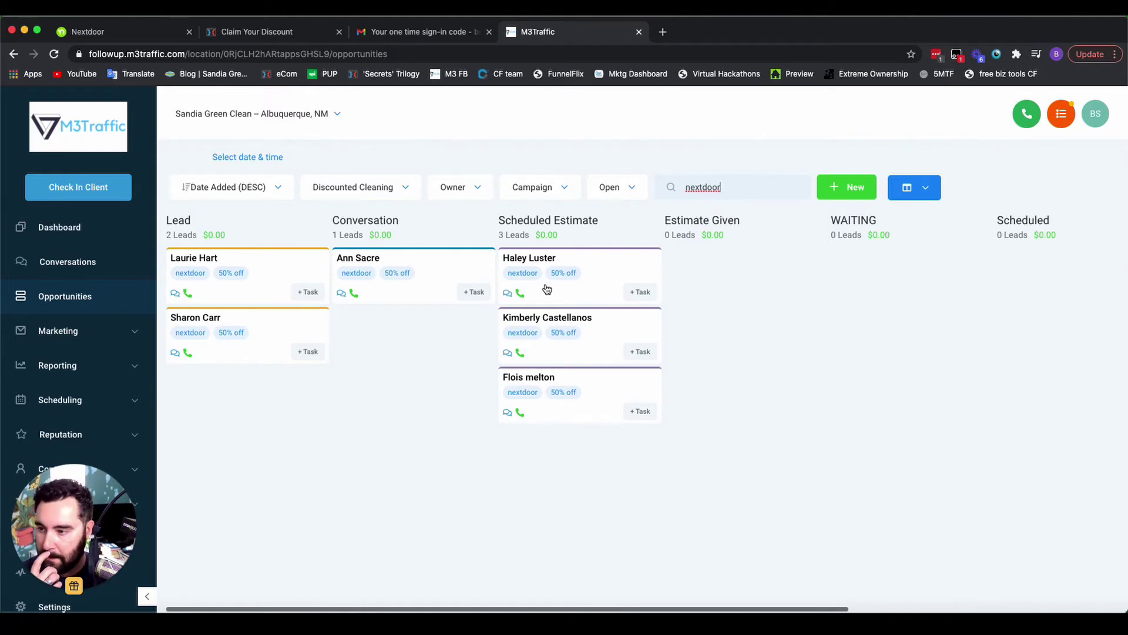
left_click(415, 469)
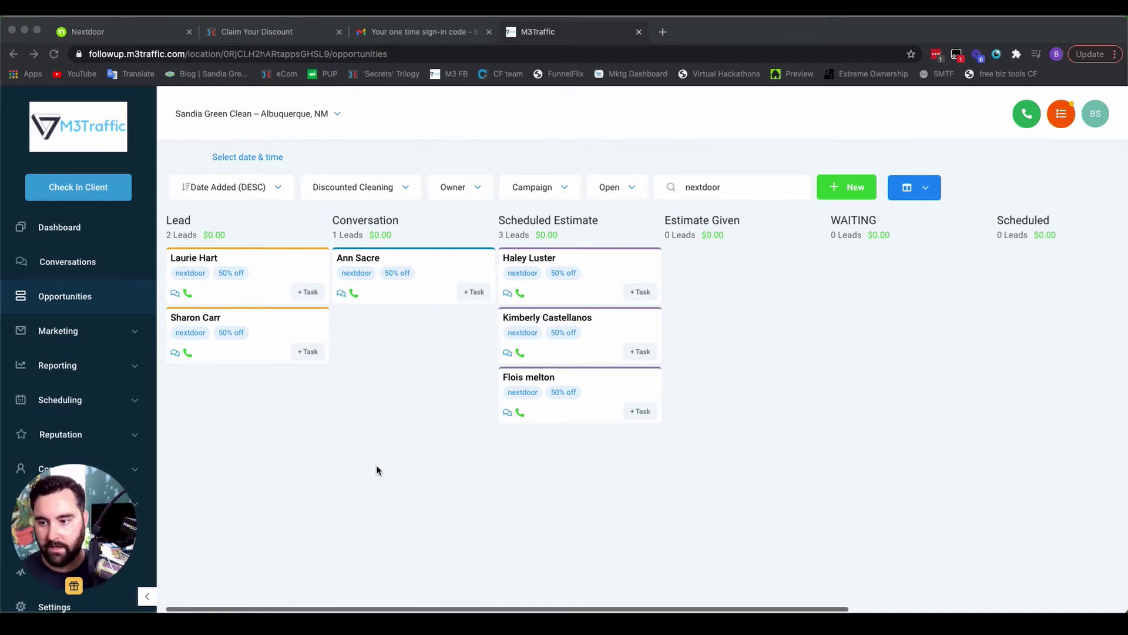
left_click(393, 486)
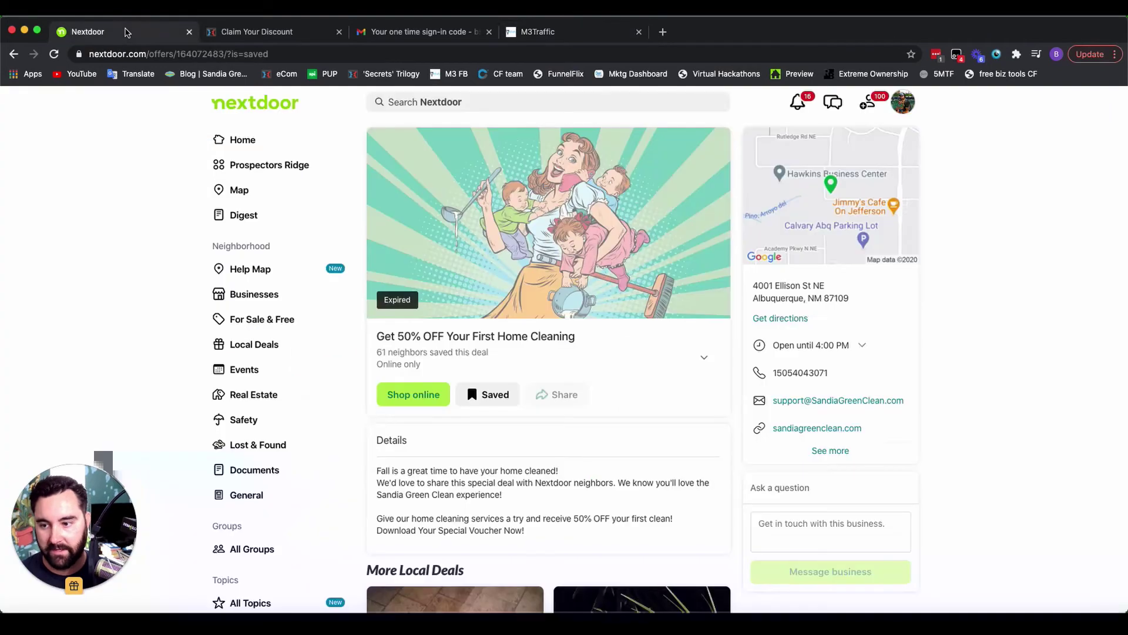
Switch back to Nextdoor and review the 50% off cleaning deal's details and the other local deals beneath it
left_click(128, 32)
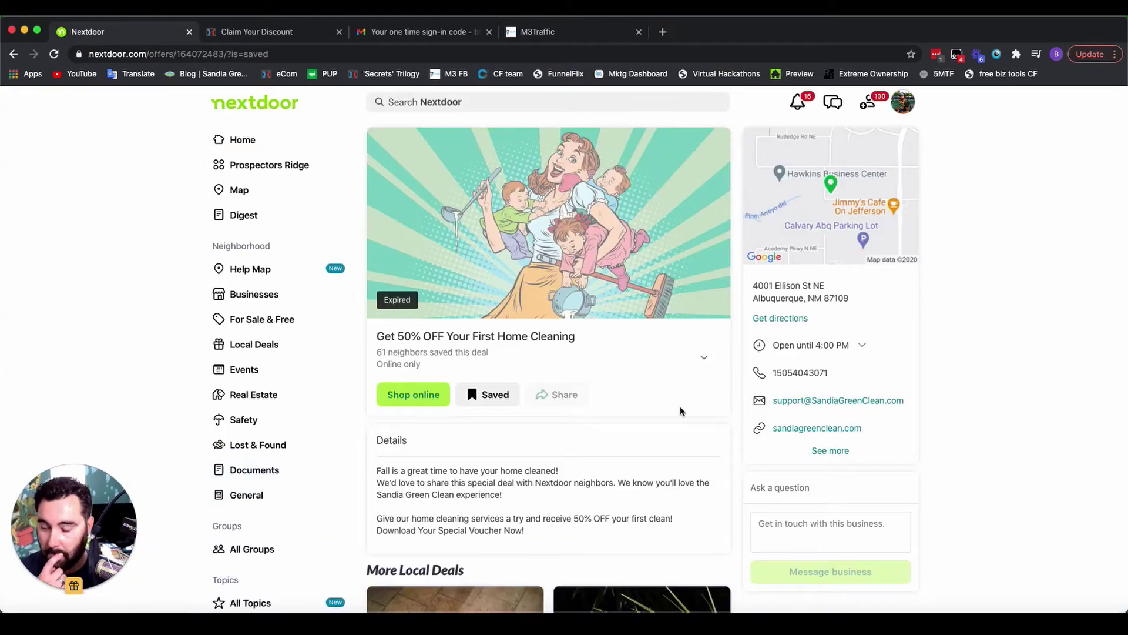
scroll(681, 410, "down", 3)
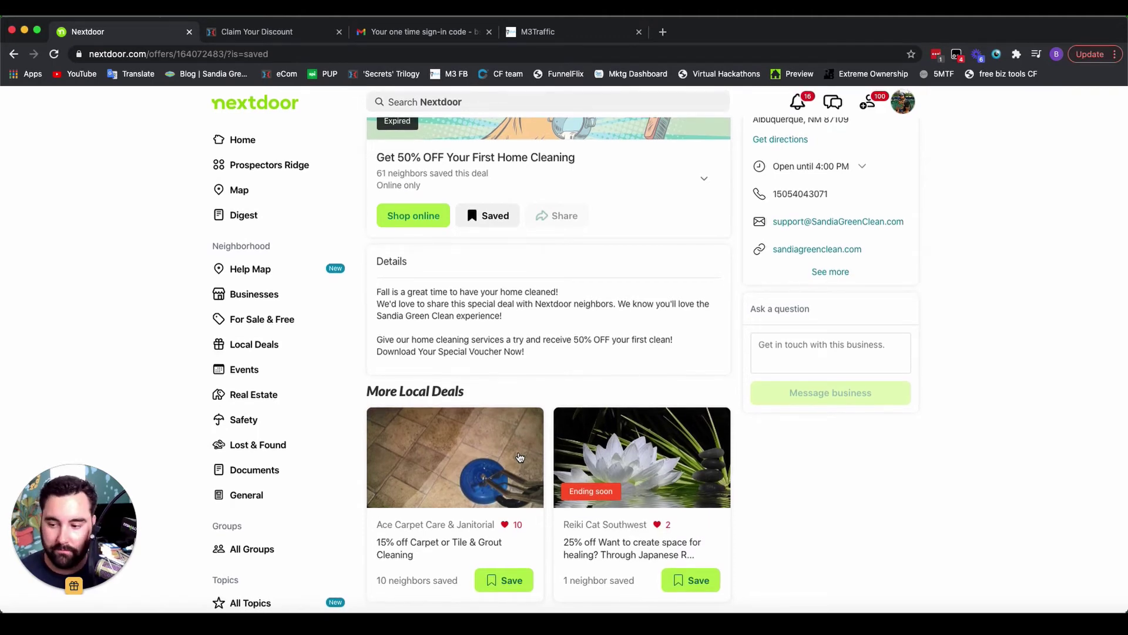
scroll(490, 546, "down", 1)
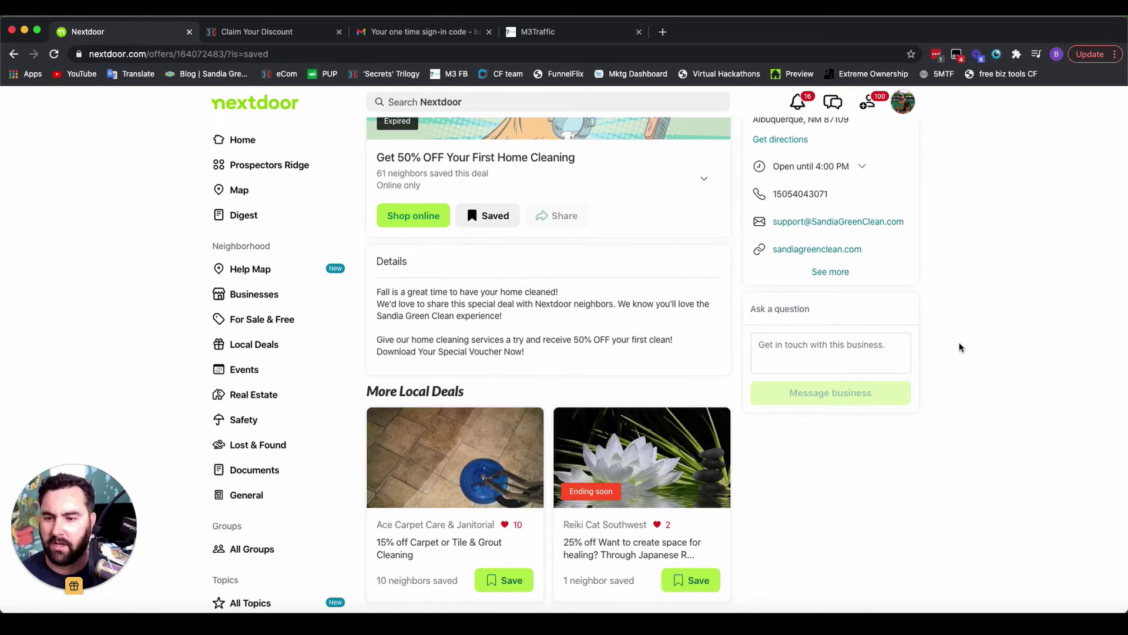
scroll(912, 347, "up", 3)
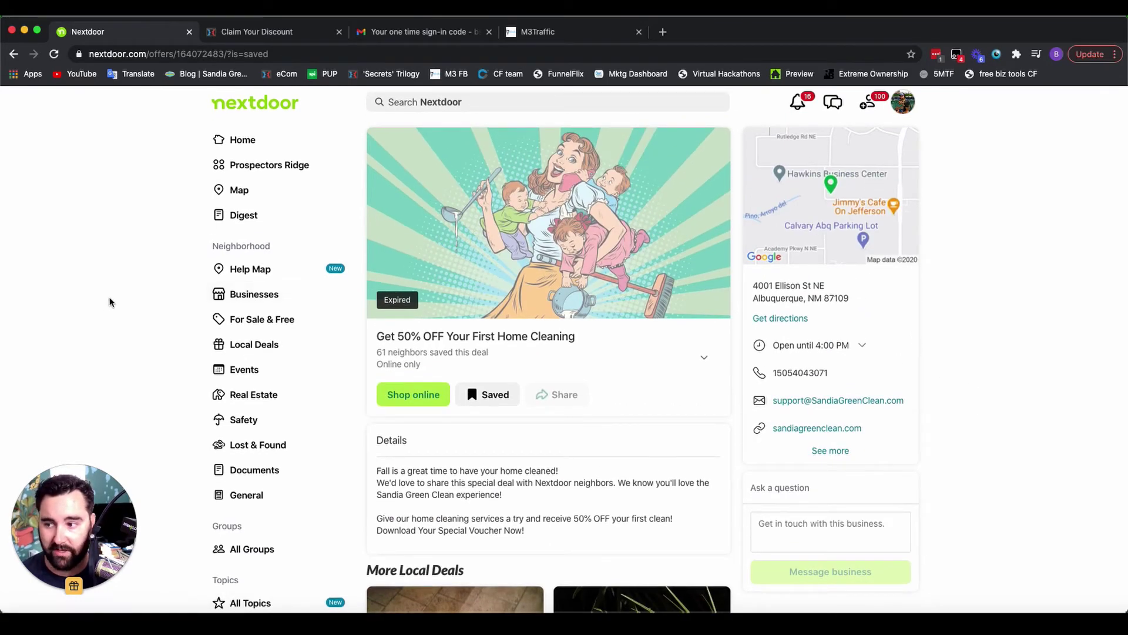
Open the Local Deals listing and look over the remaining neighborhood, group and directory sections in the site navigation
left_click(240, 348)
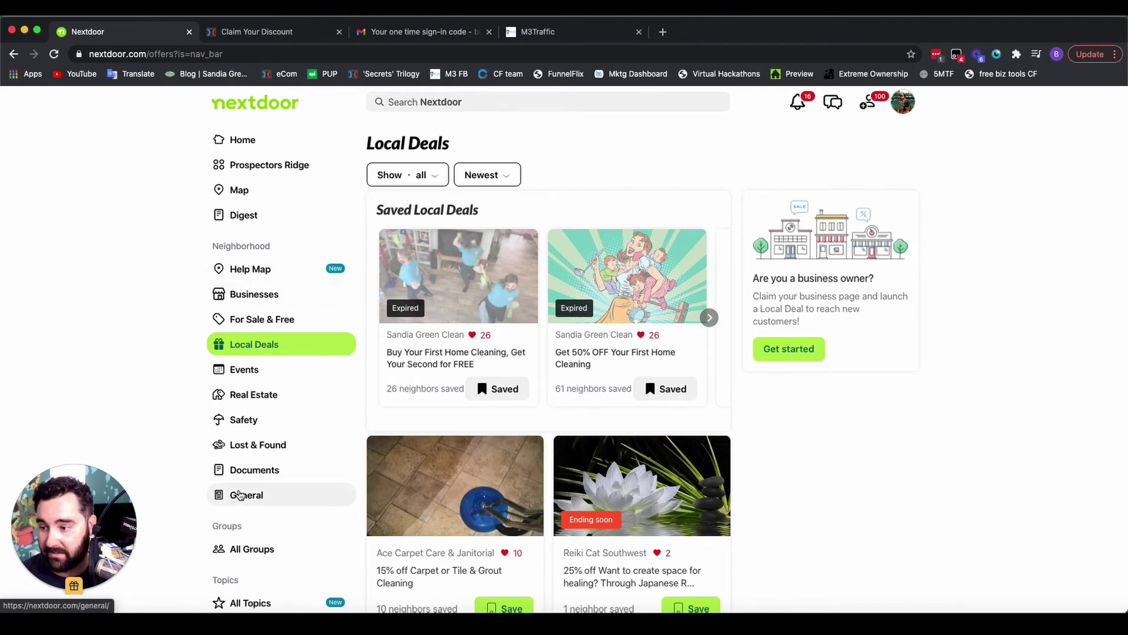
scroll(239, 495, "down", 5)
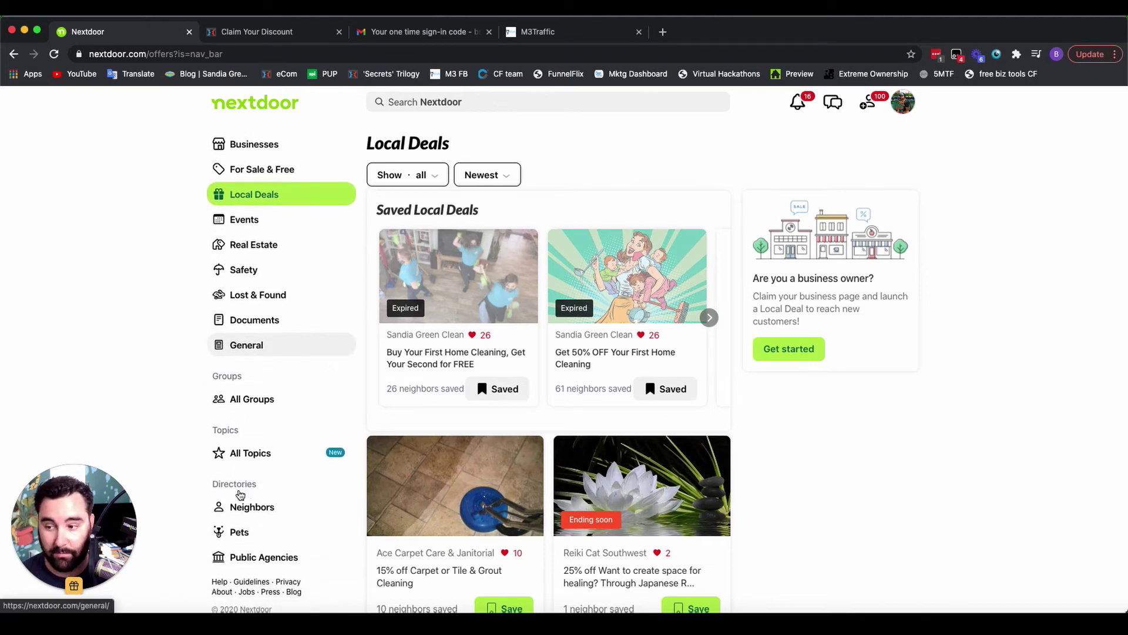
scroll(239, 495, "down", 1)
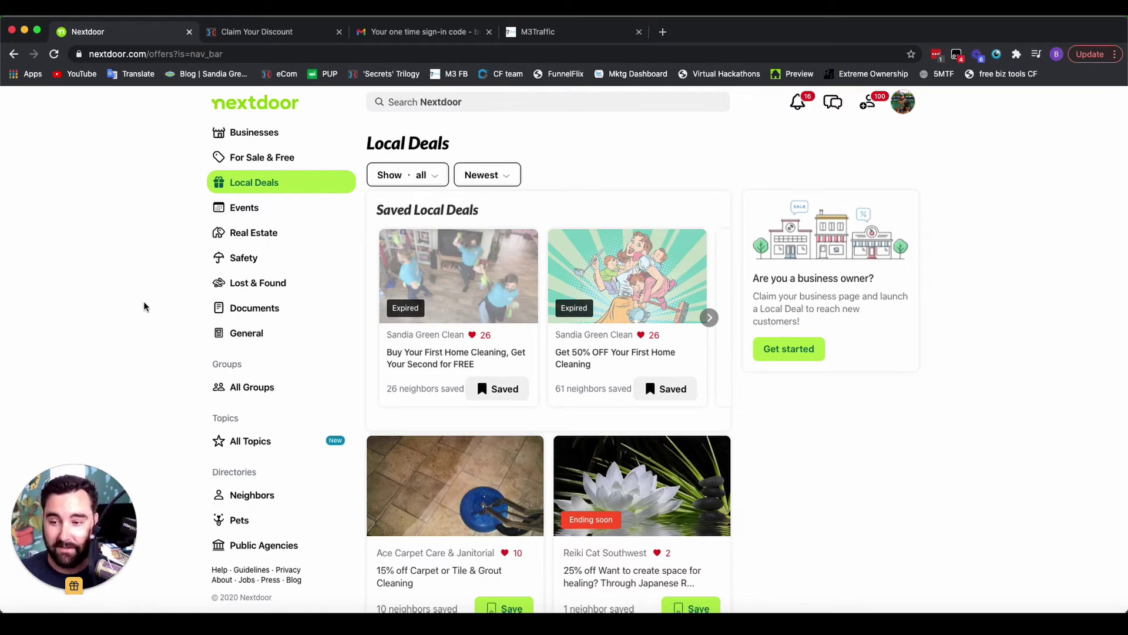
scroll(450, 434, "down", 1)
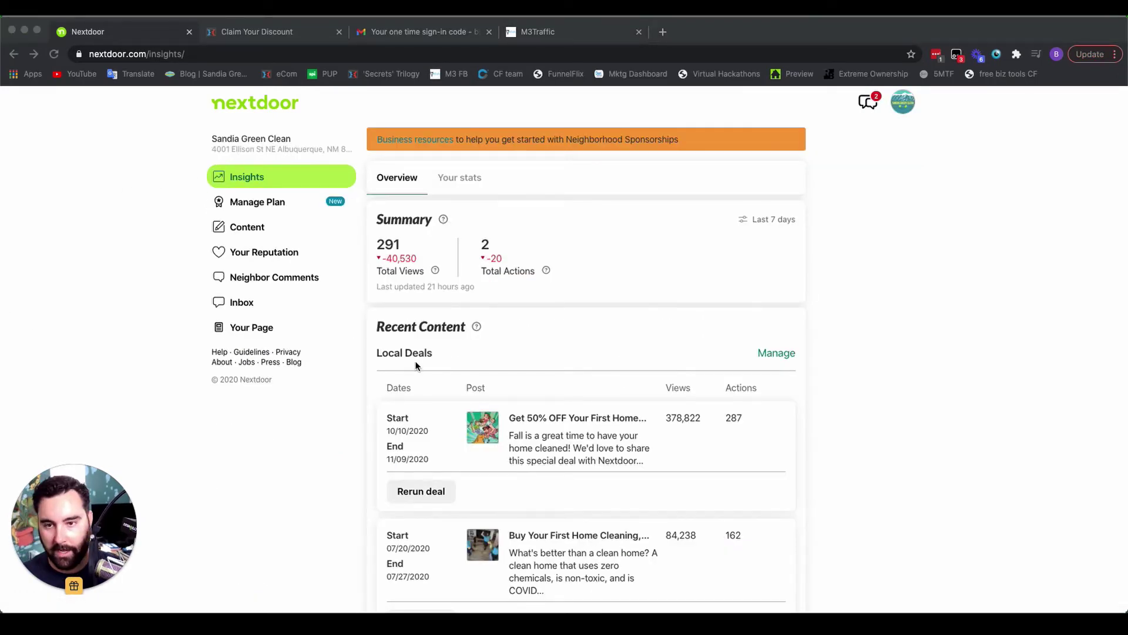
Check the account options of the Sandia Green Clean business profile, then close them
left_click(958, 164)
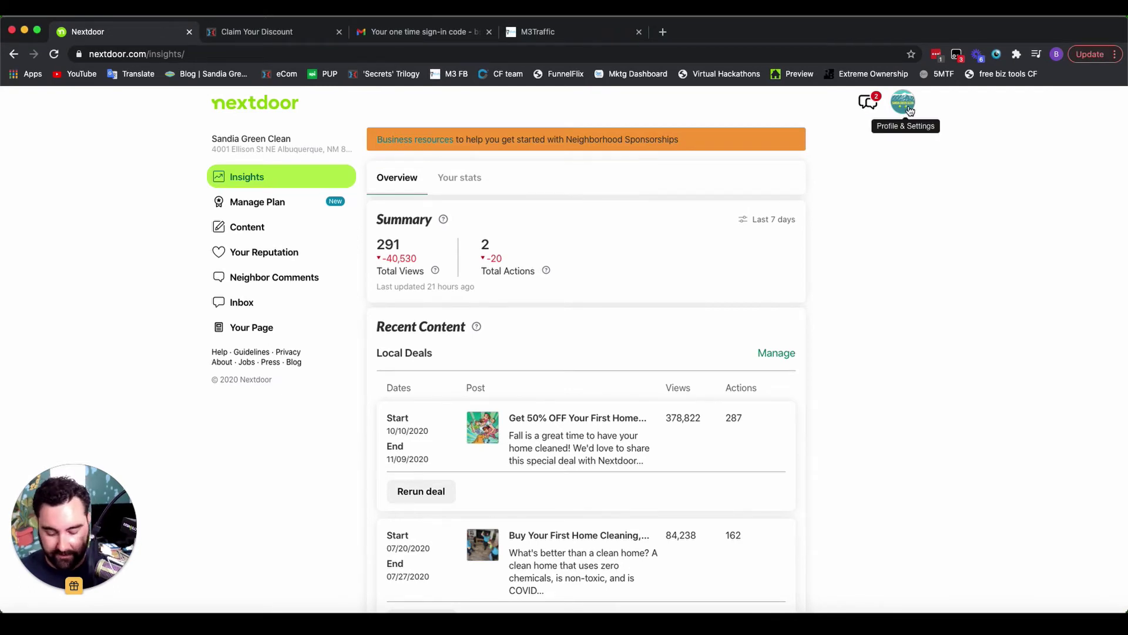
left_click(909, 110)
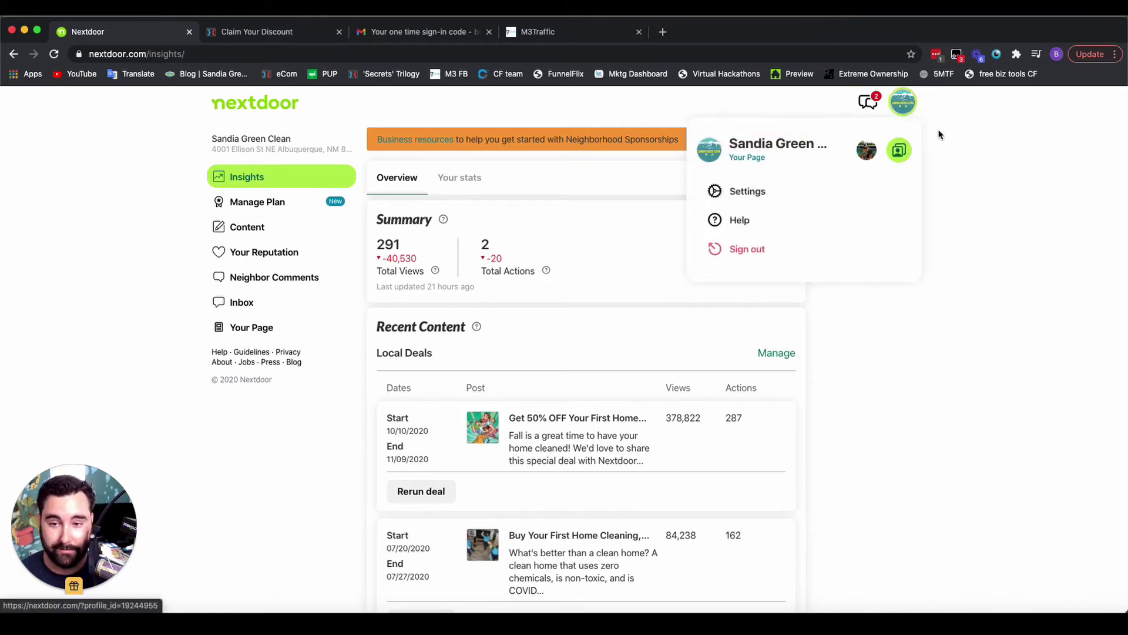
left_click(911, 104)
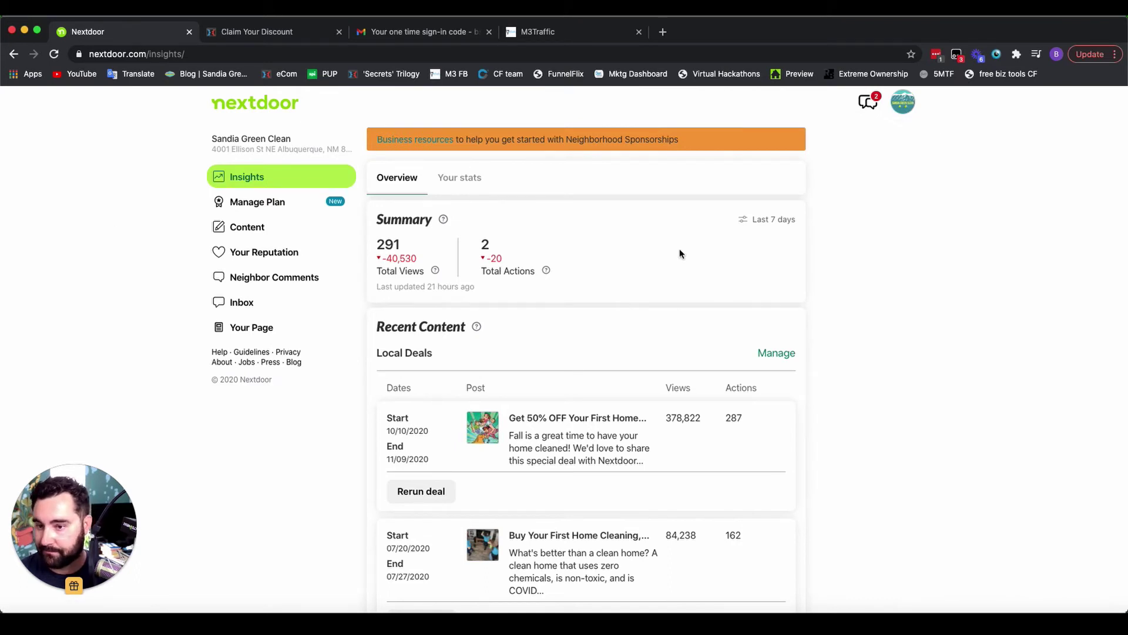
Open the stats of the "Get 50% OFF Your First Home Cleaning" deal from the recent content and examine its actions breakdown
scroll(661, 322, "down", 1)
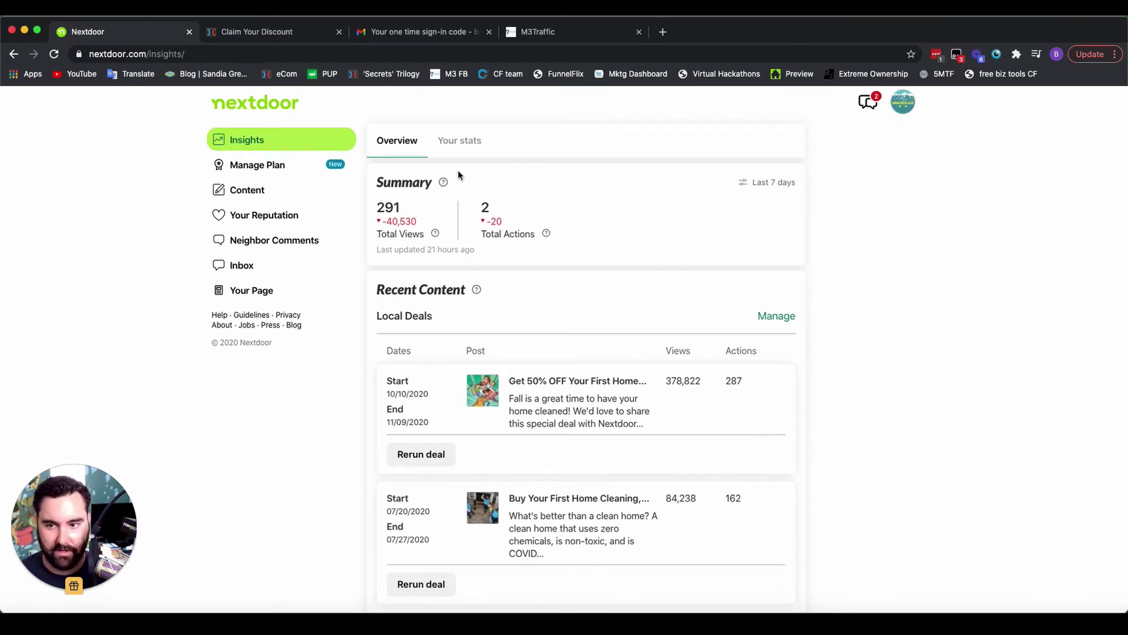
scroll(534, 203, "down", 1)
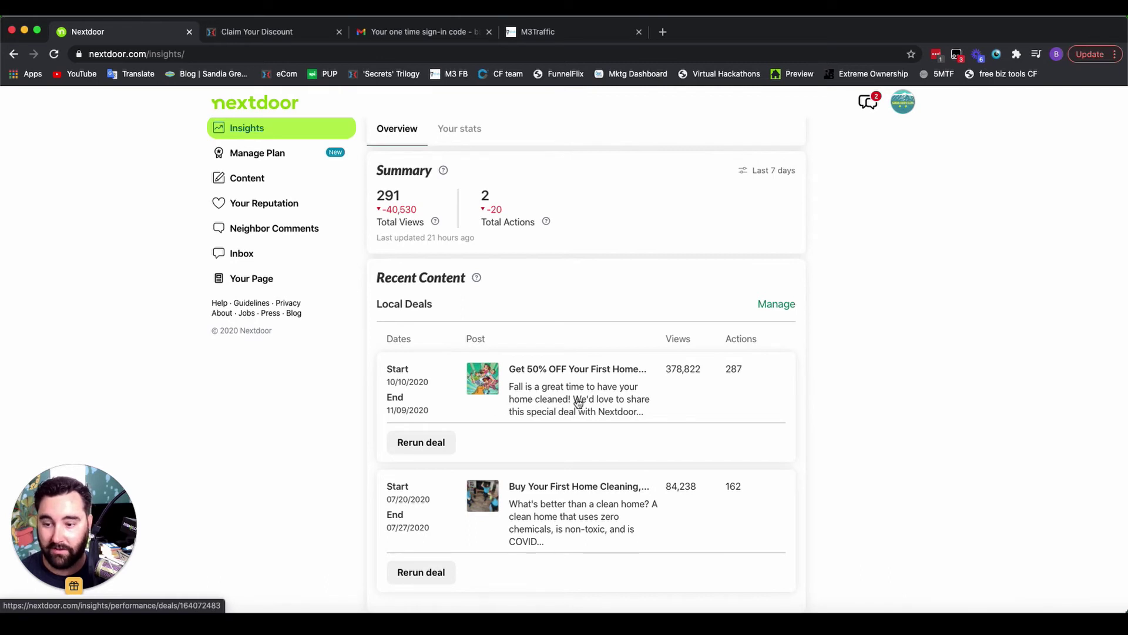
left_click(606, 402)
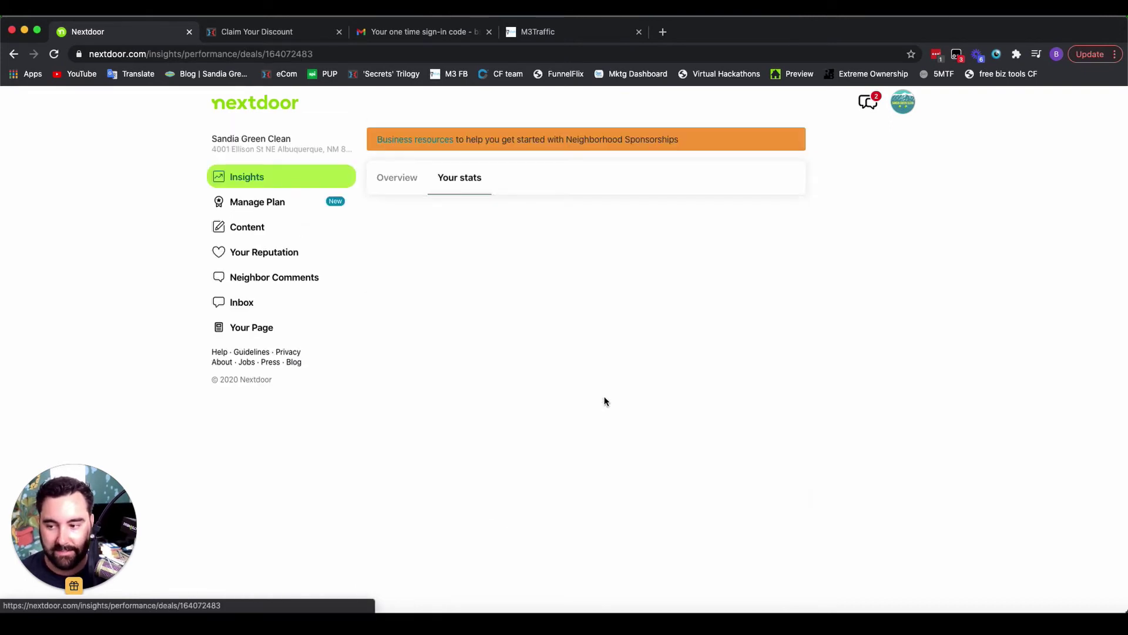
scroll(771, 412, "down", 1)
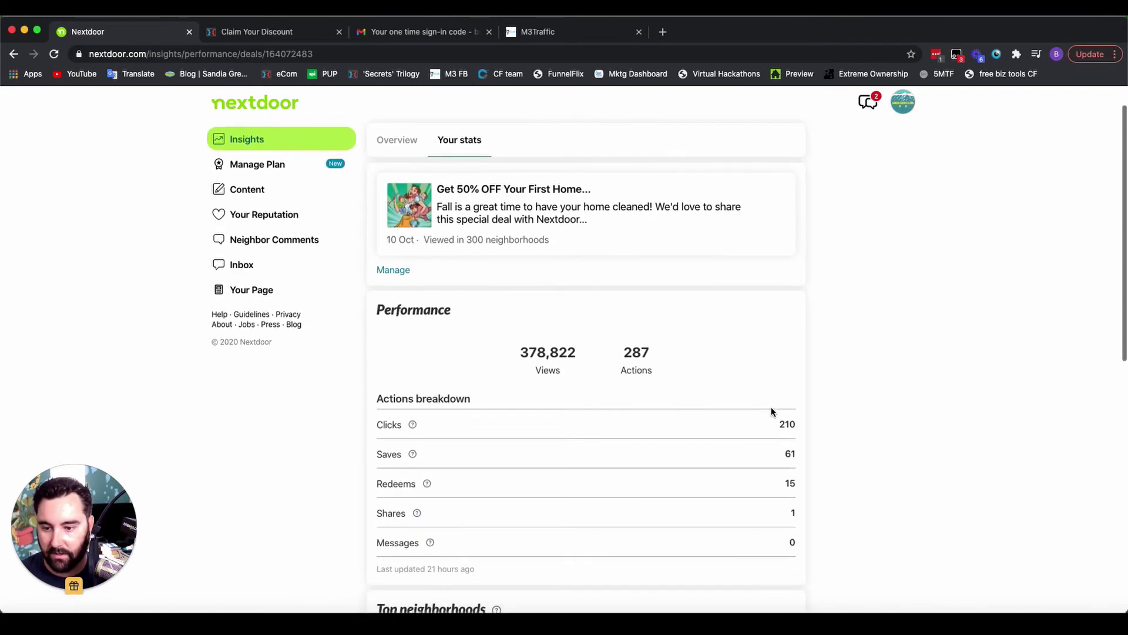
scroll(553, 469, "down", 1)
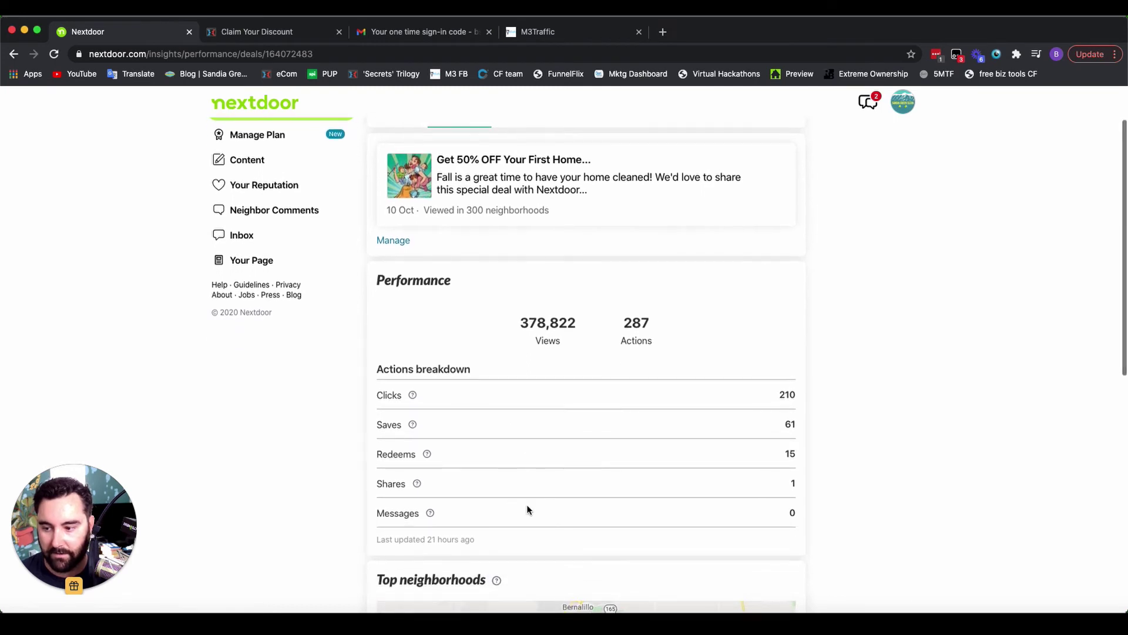
scroll(527, 507, "down", 2)
scroll(649, 456, "down", 9)
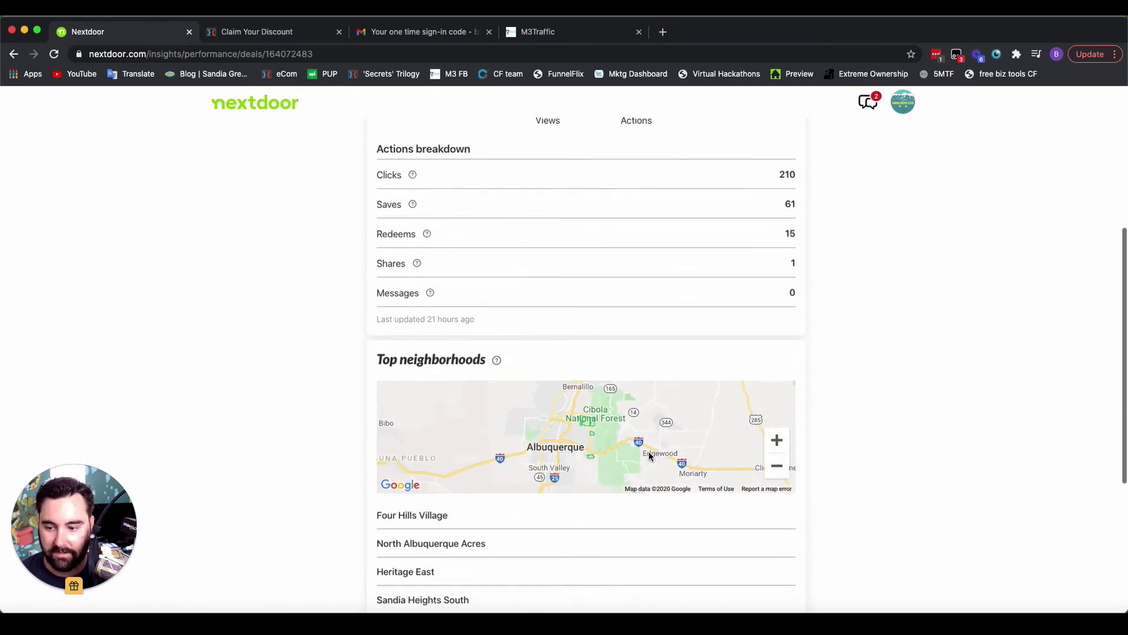
Expand the deal's full list of top neighborhoods and look through where it was viewed
scroll(559, 421, "down", 4)
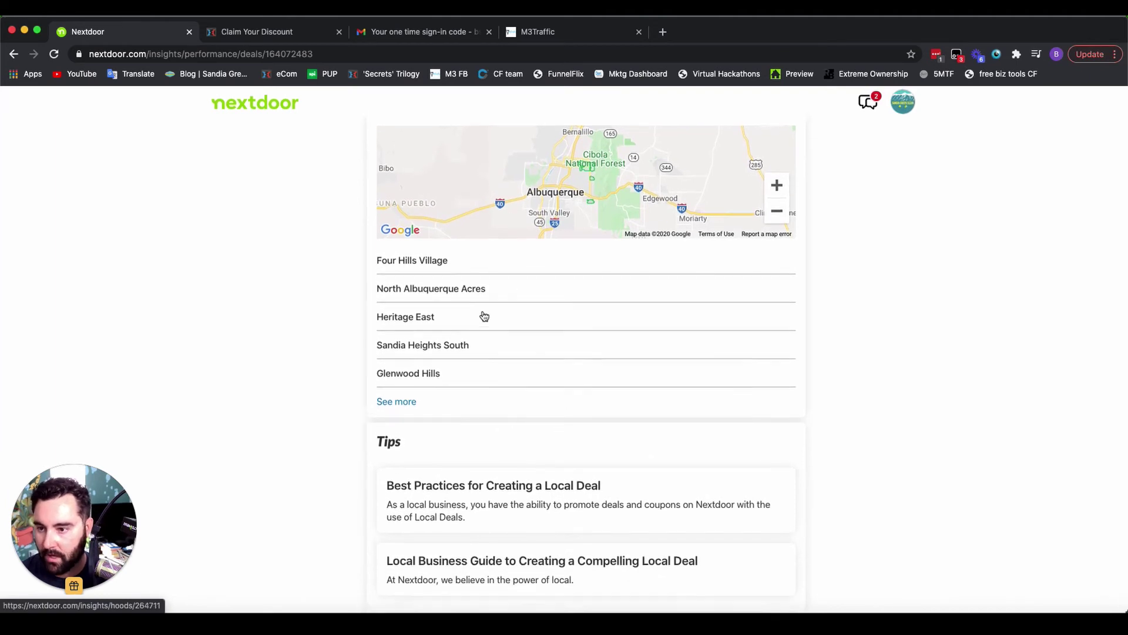
scroll(484, 316, "up", 2)
scroll(485, 316, "up", 1)
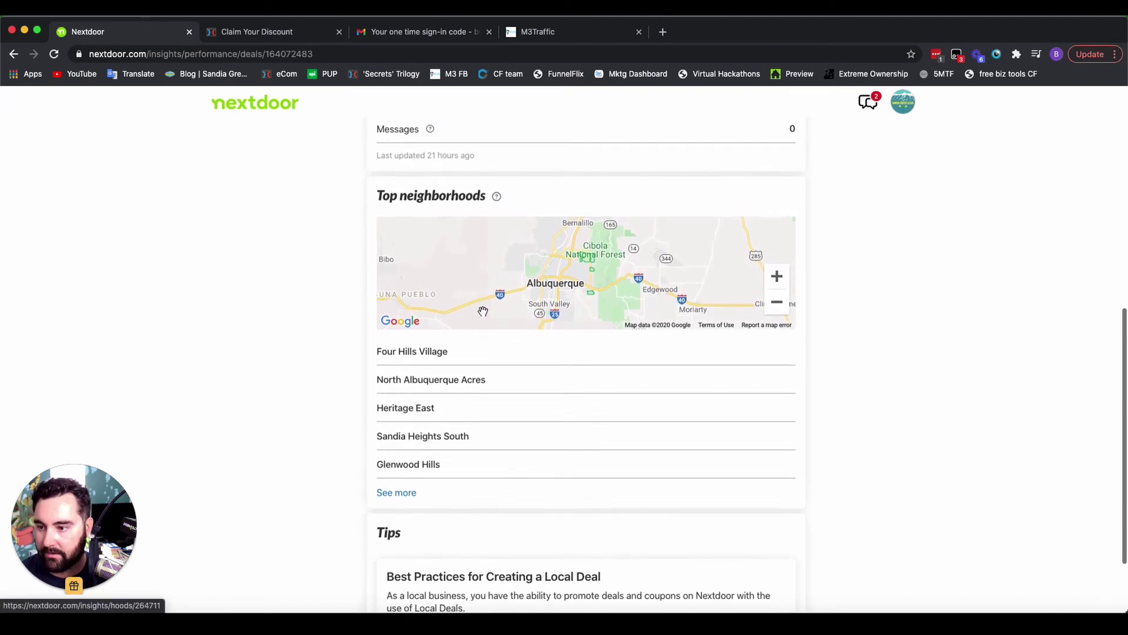
scroll(482, 386, "up", 1)
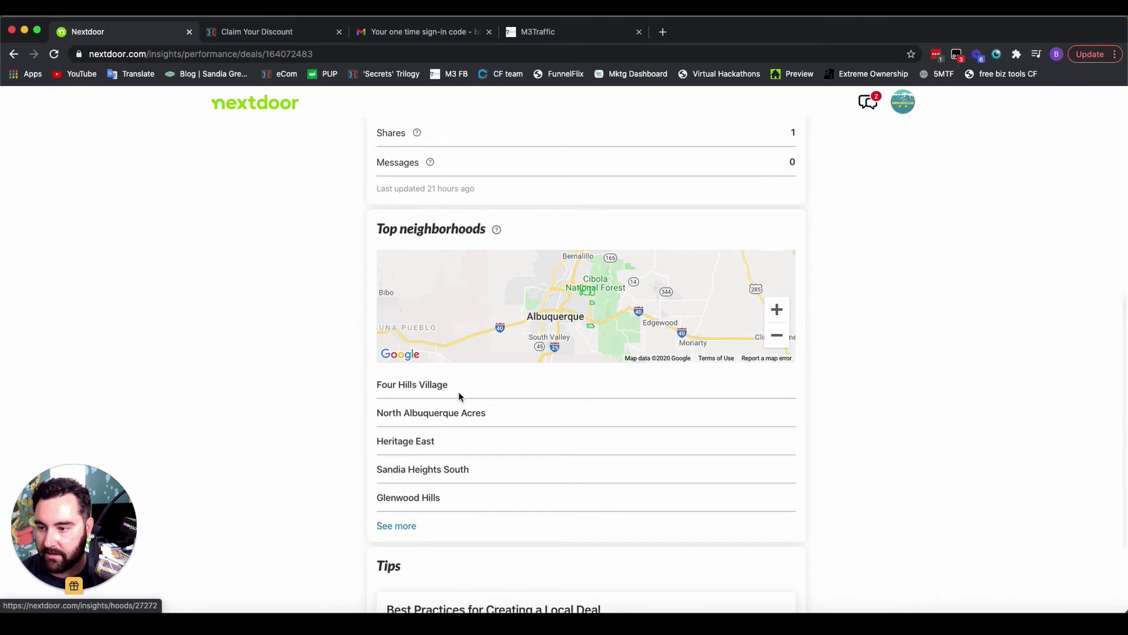
left_click(398, 527)
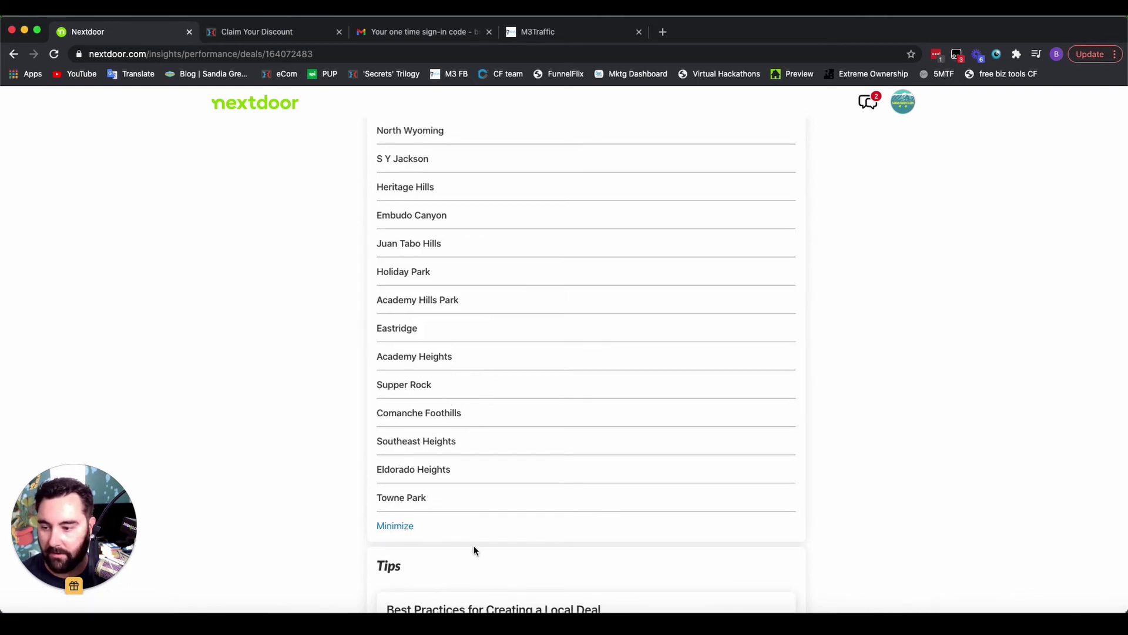
scroll(473, 546, "up", 10)
scroll(482, 352, "up", 1)
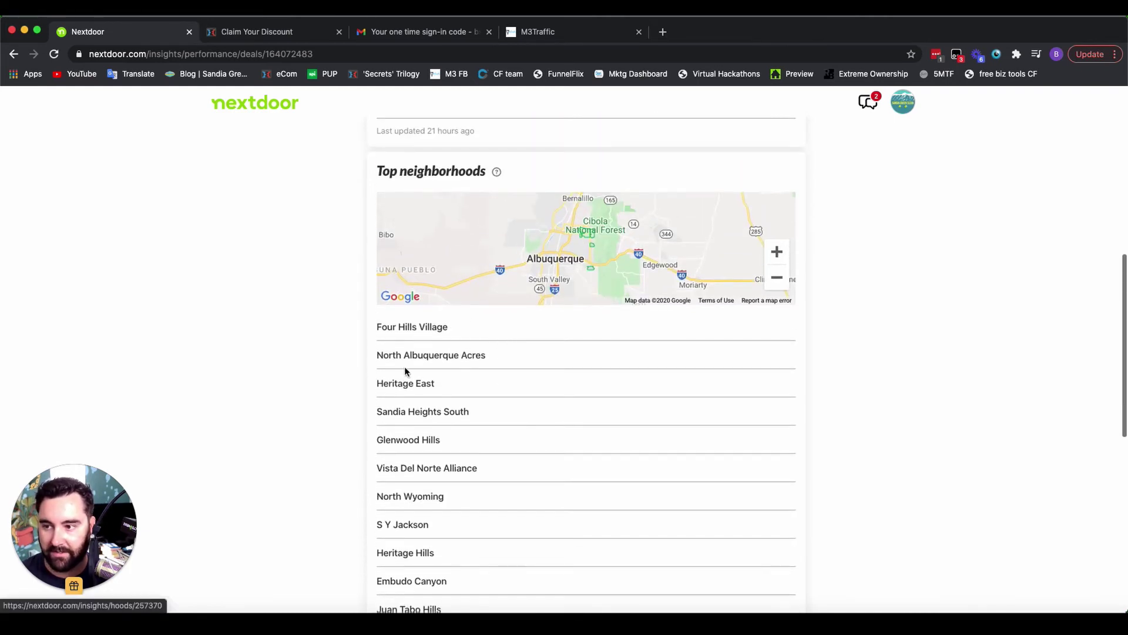
scroll(622, 458, "up", 6)
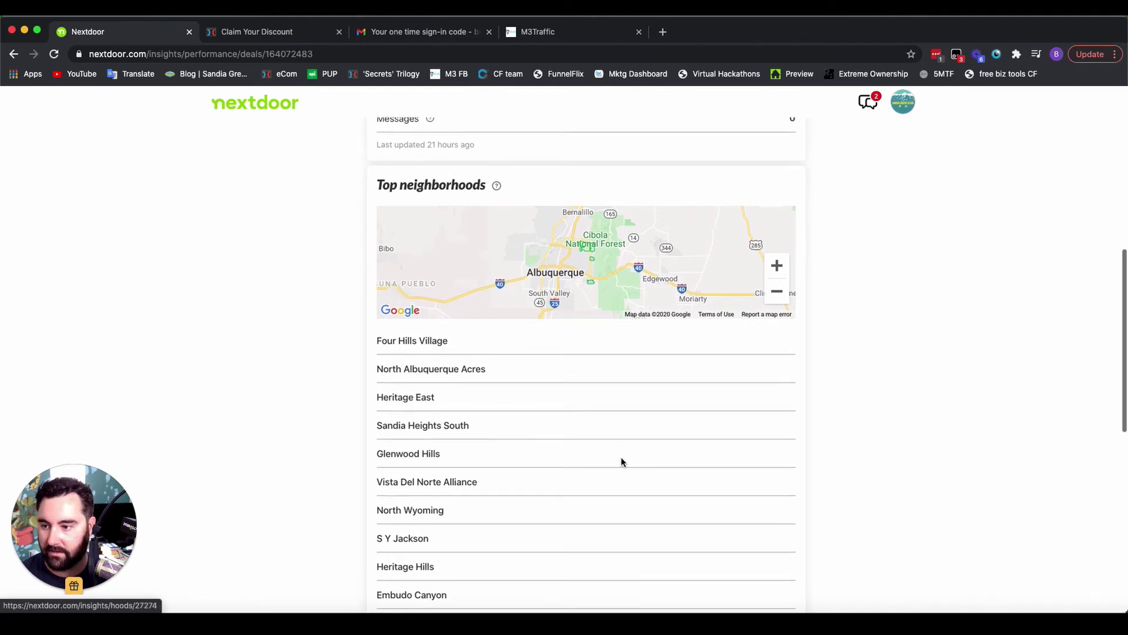
scroll(623, 362, "down", 12)
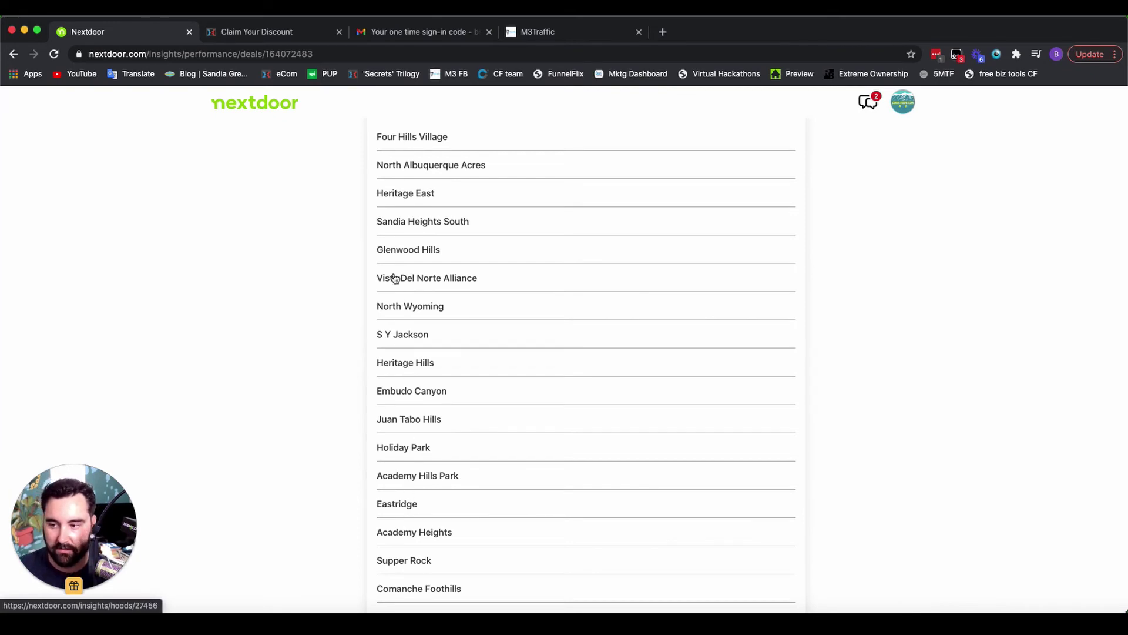
scroll(395, 403, "up", 15)
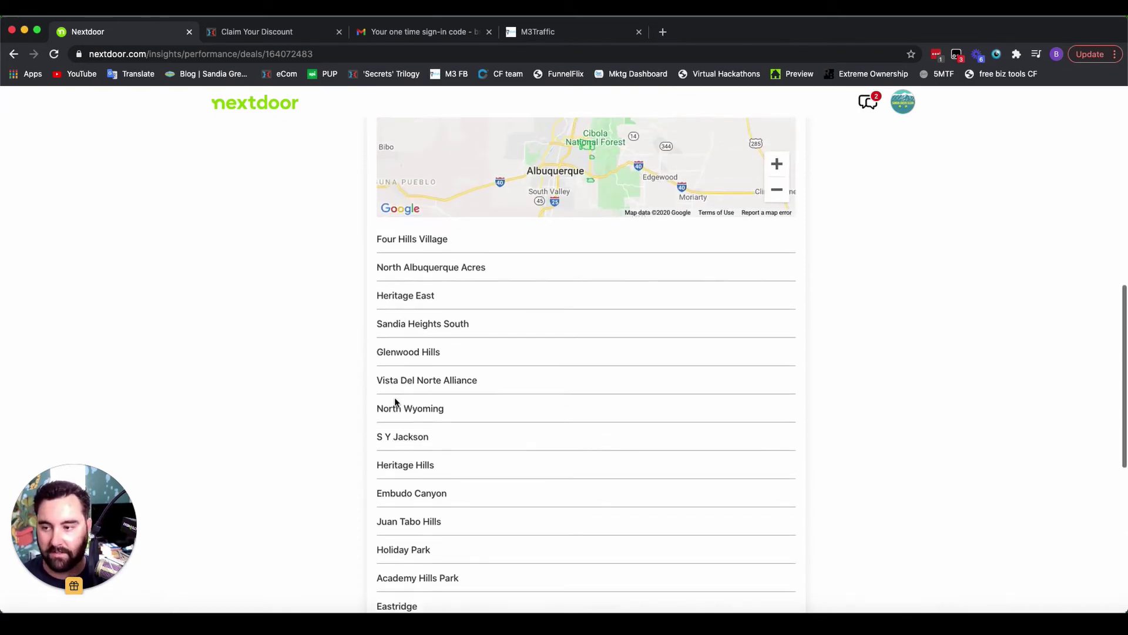
Go back over the deal's performance figures and its breakdown of clicks, saves, redeems, shares and messages
scroll(442, 404, "up", 2)
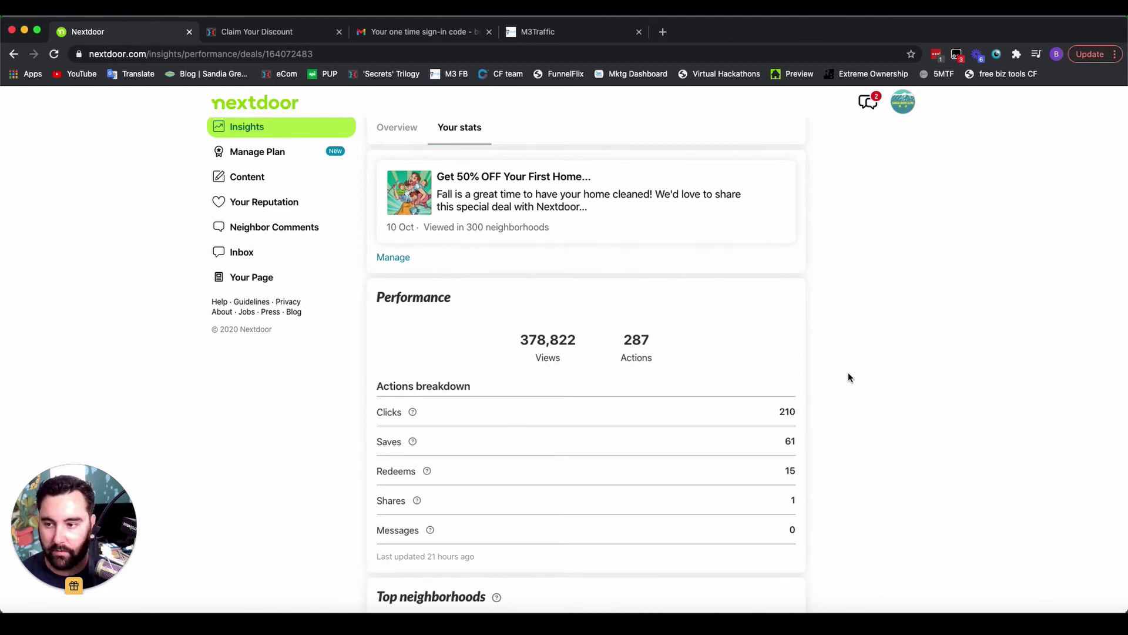
scroll(848, 375, "up", 2)
scroll(848, 376, "down", 3)
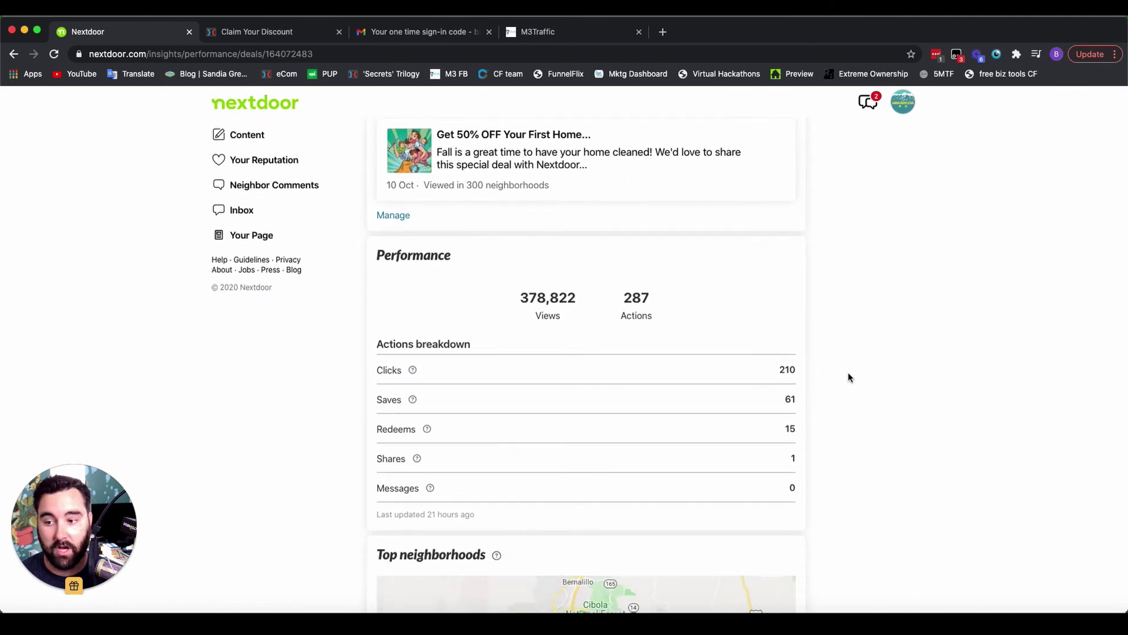
scroll(849, 373, "down", 1)
scroll(597, 315, "down", 1)
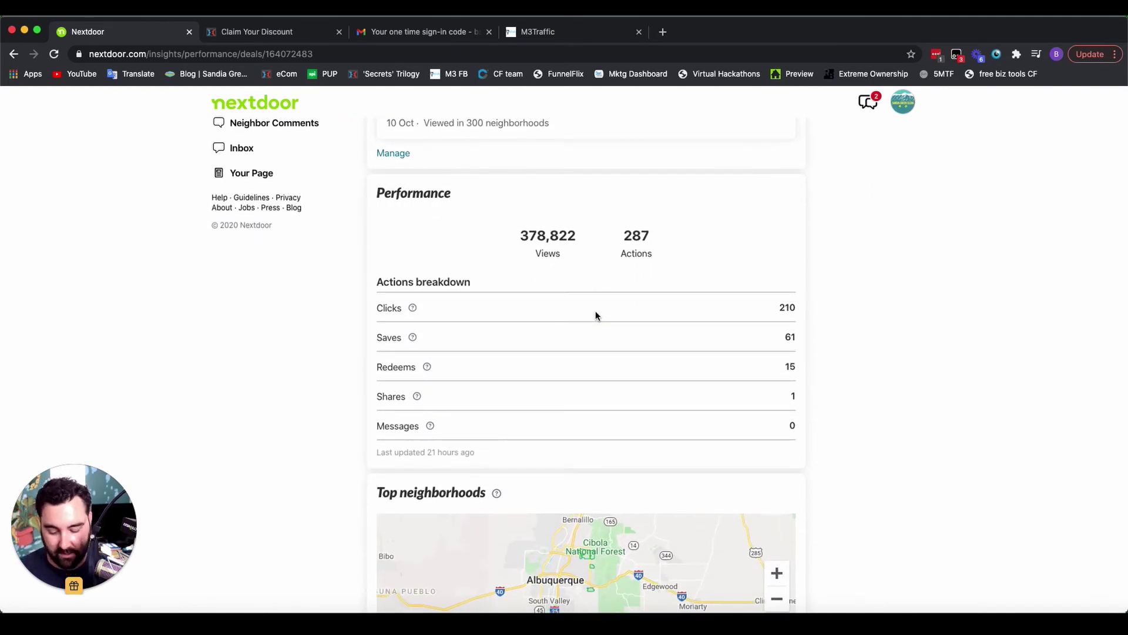
scroll(627, 344, "up", 5)
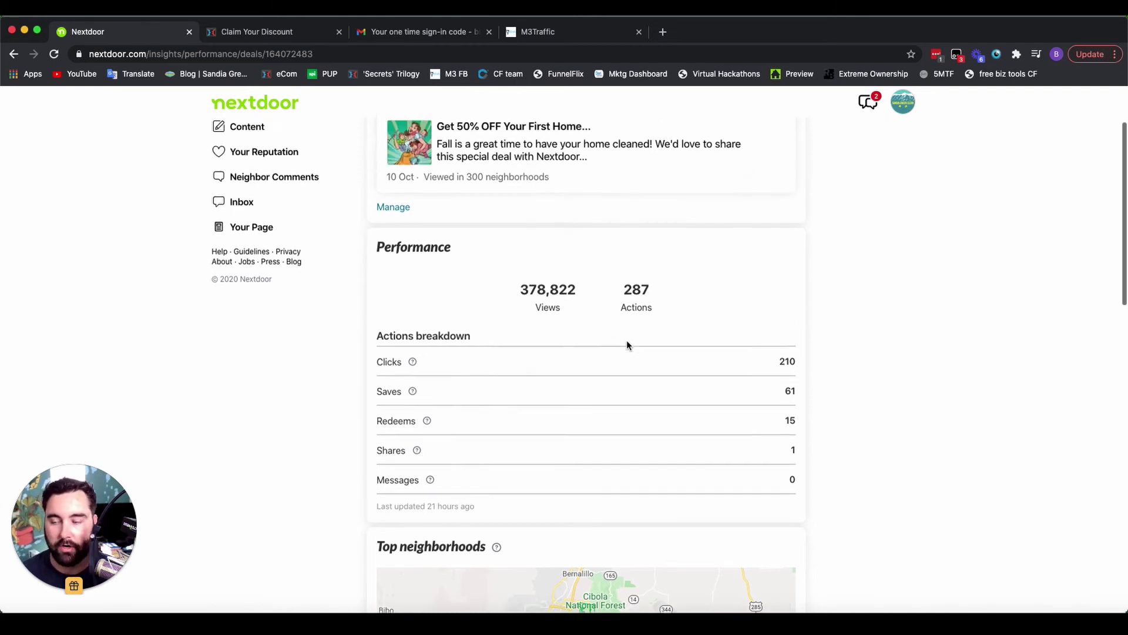
scroll(881, 338, "down", 2)
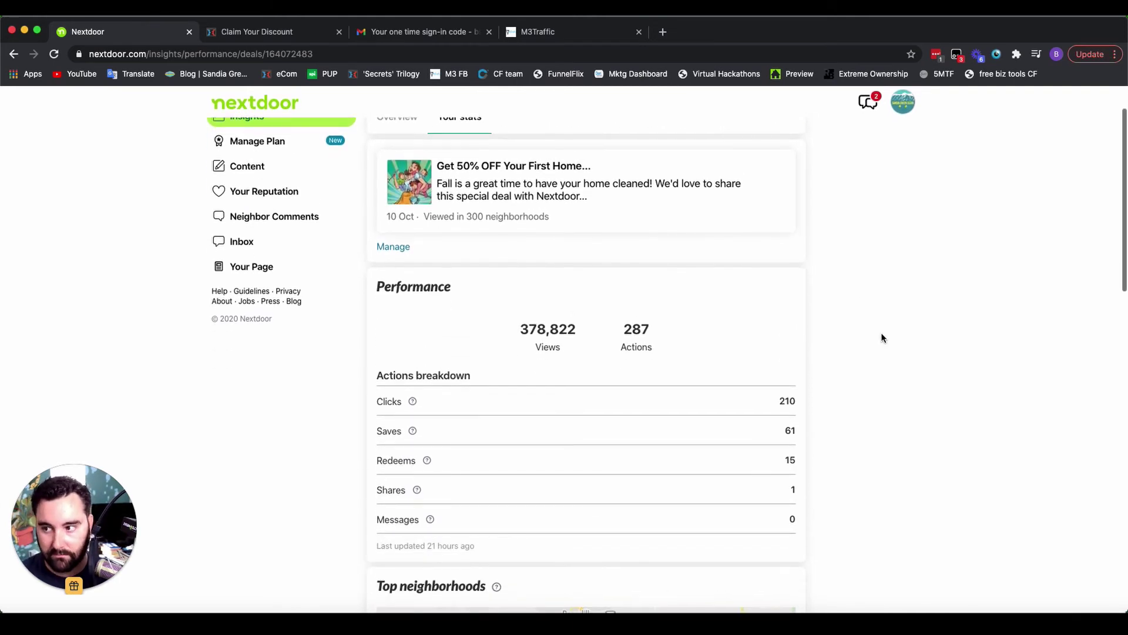
scroll(185, 390, "up", 2)
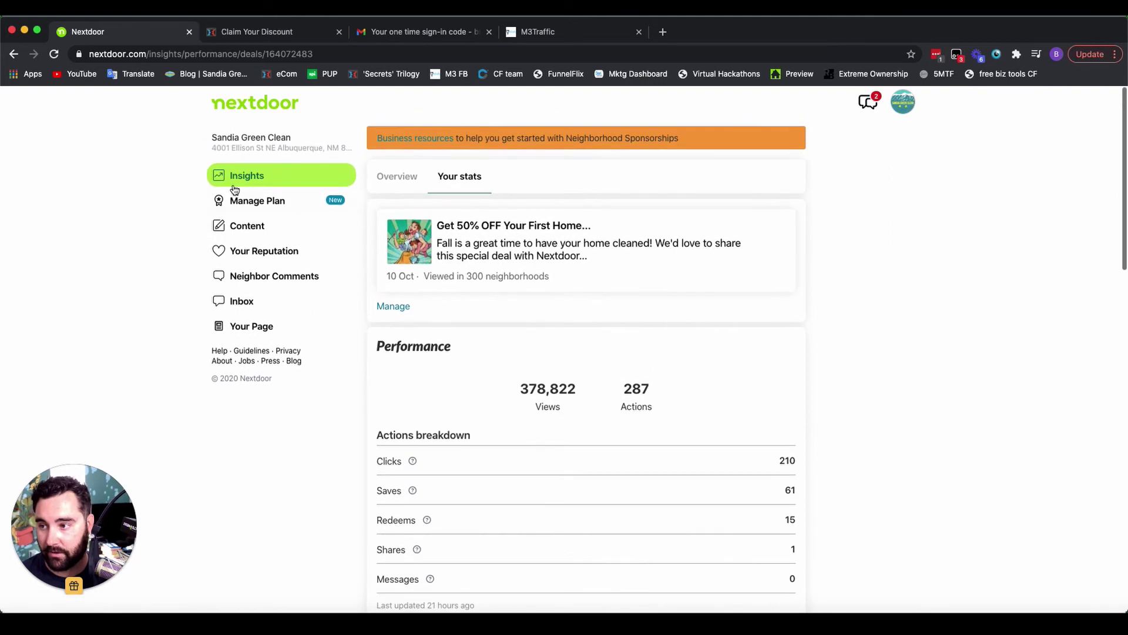
Open the business's Content listing and compare the views, clicks and saves of its two published local deals
left_click(248, 233)
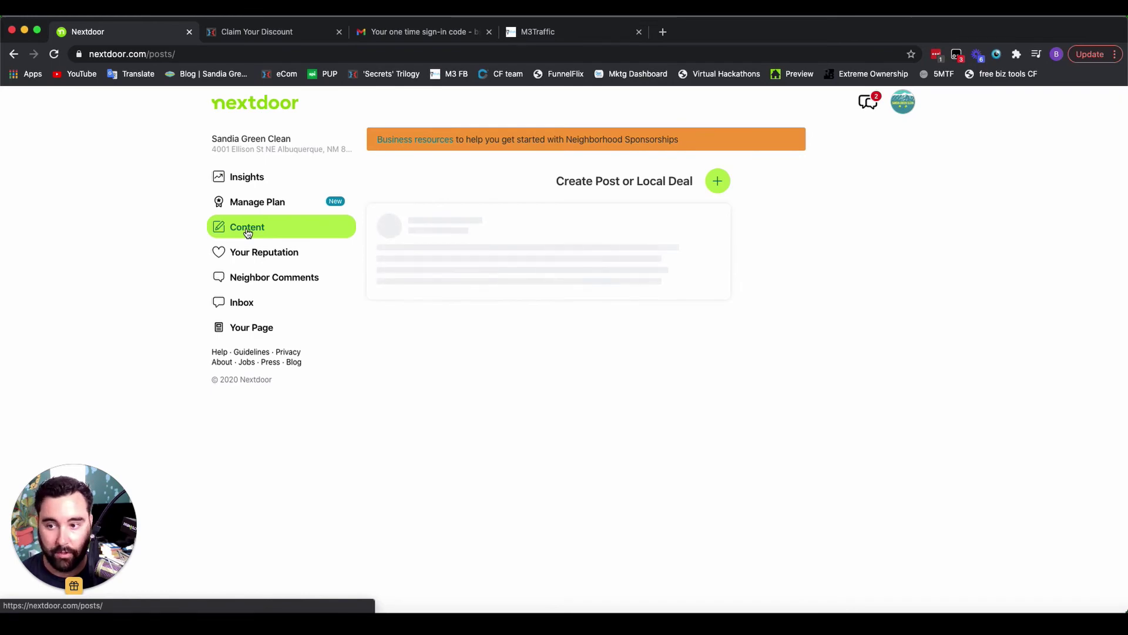
scroll(516, 410, "down", 5)
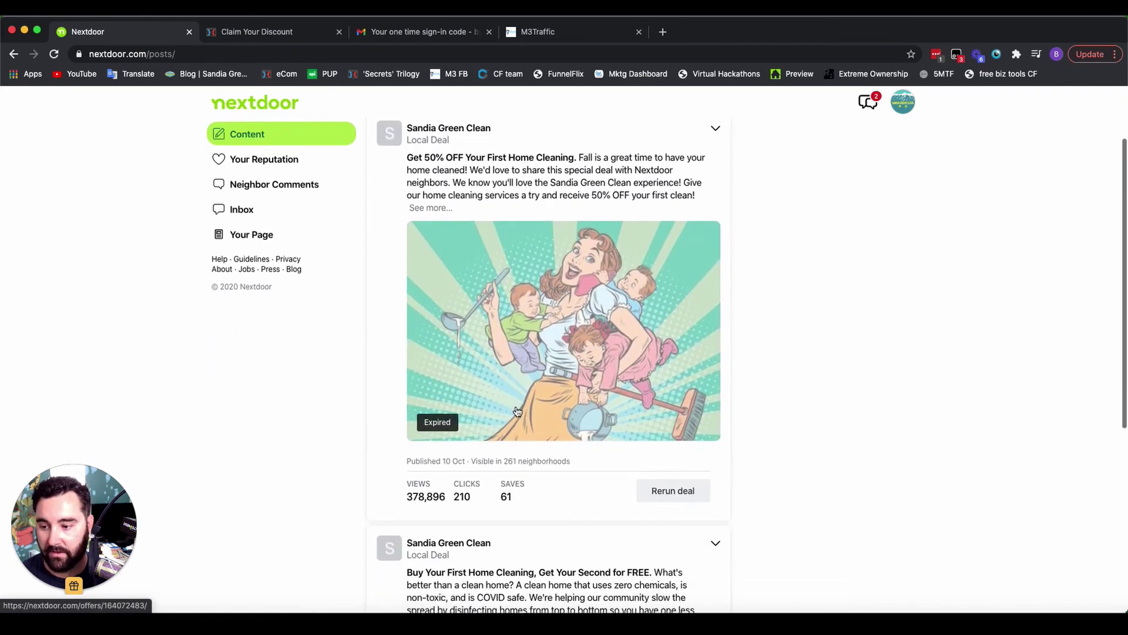
scroll(516, 408, "down", 4)
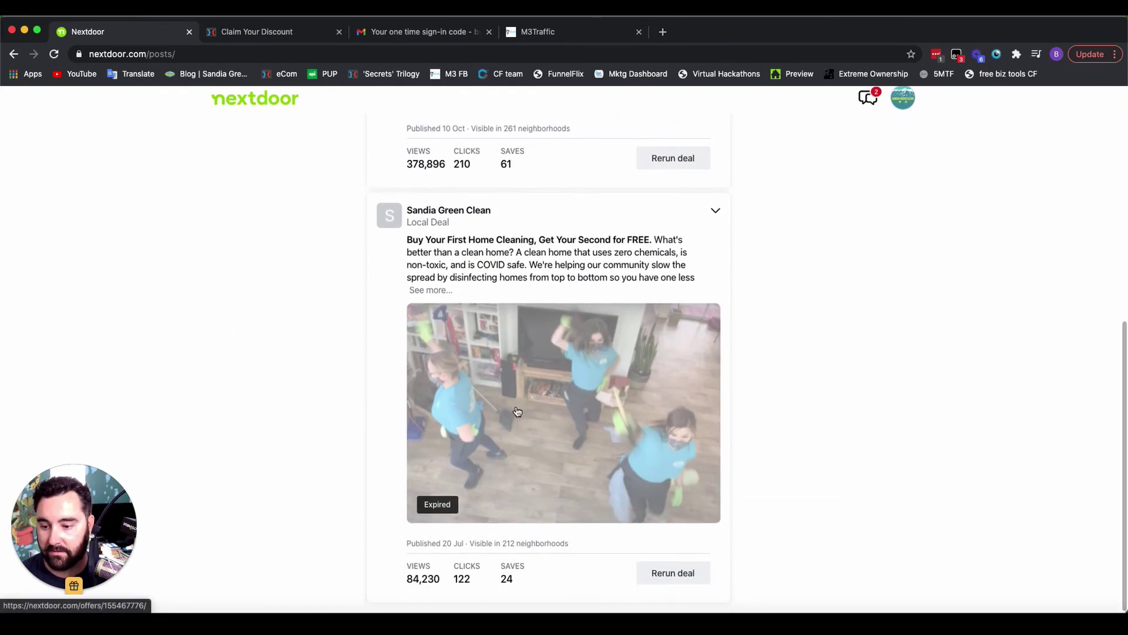
scroll(516, 408, "up", 9)
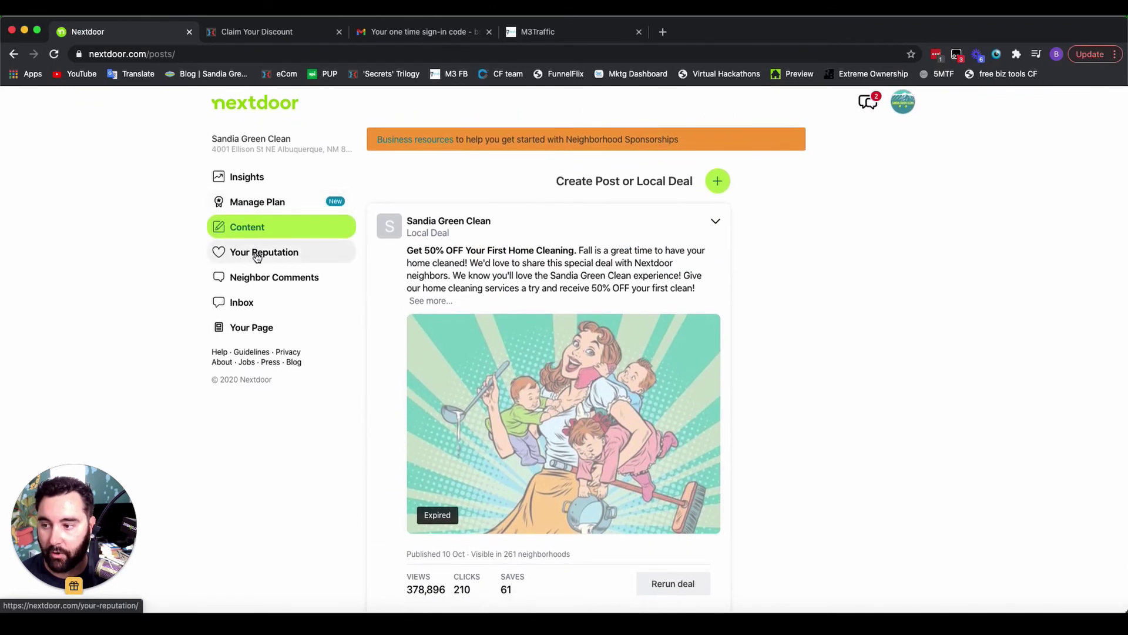
Open the Your Reputation page and examine its recommendation and neighbor figures and the Organic Neighborhood Reach map at different scales
left_click(257, 256)
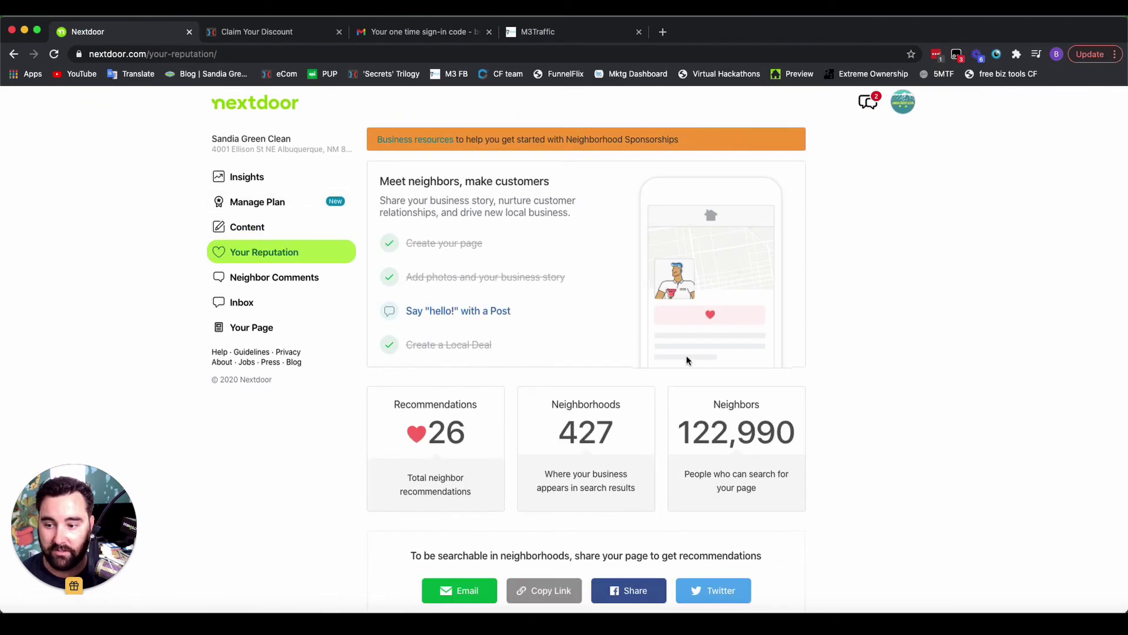
scroll(821, 391, "down", 2)
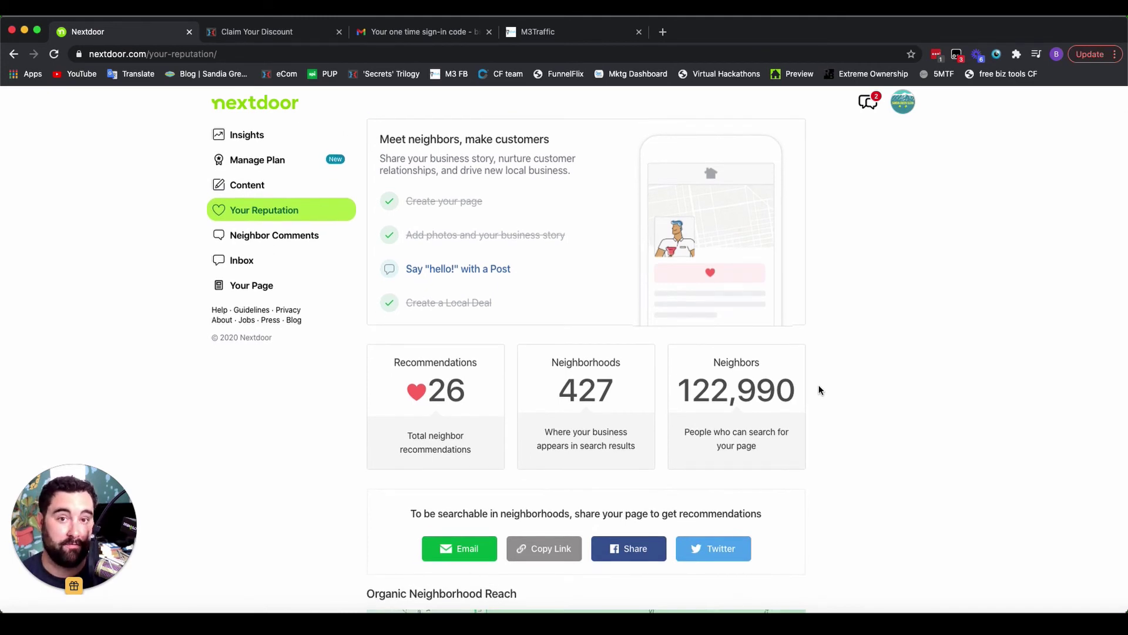
scroll(821, 391, "down", 5)
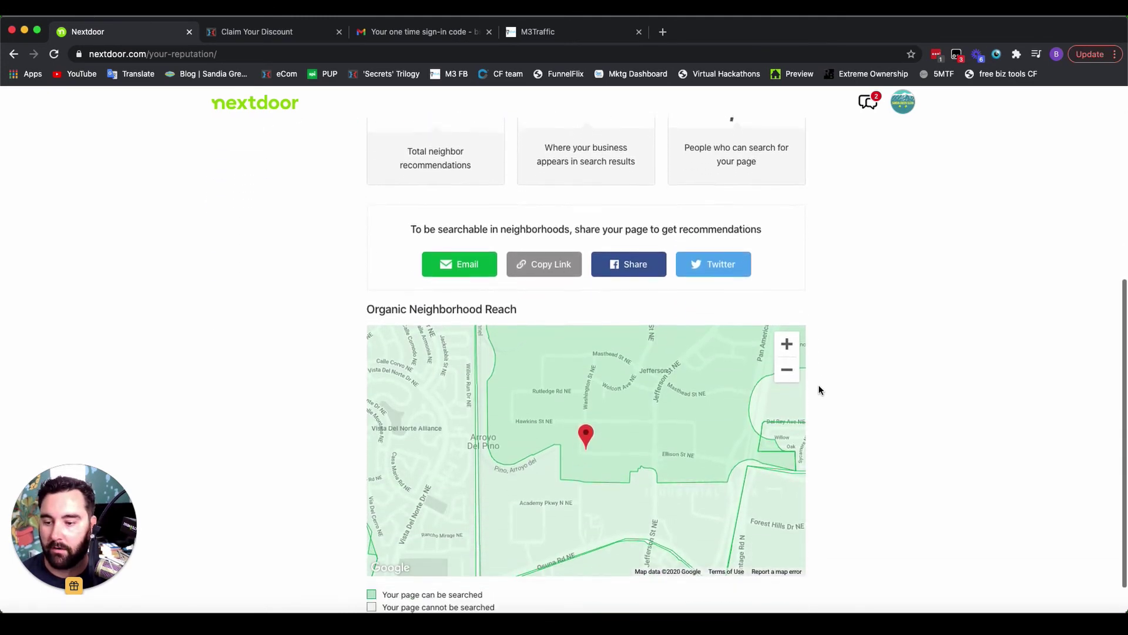
scroll(819, 390, "up", 1)
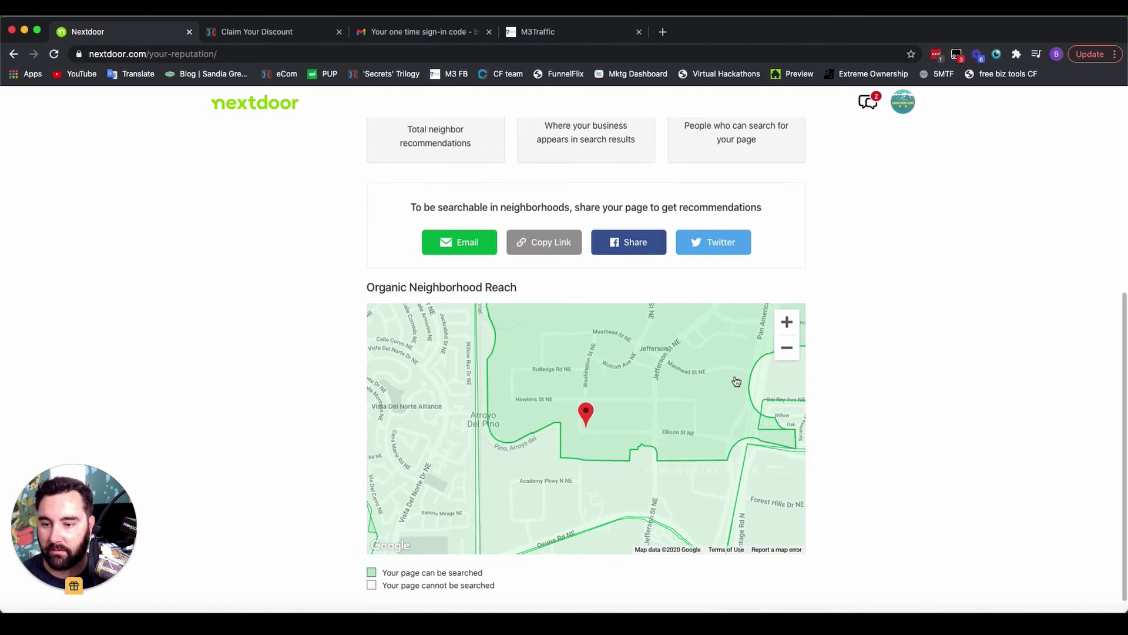
left_click(786, 351)
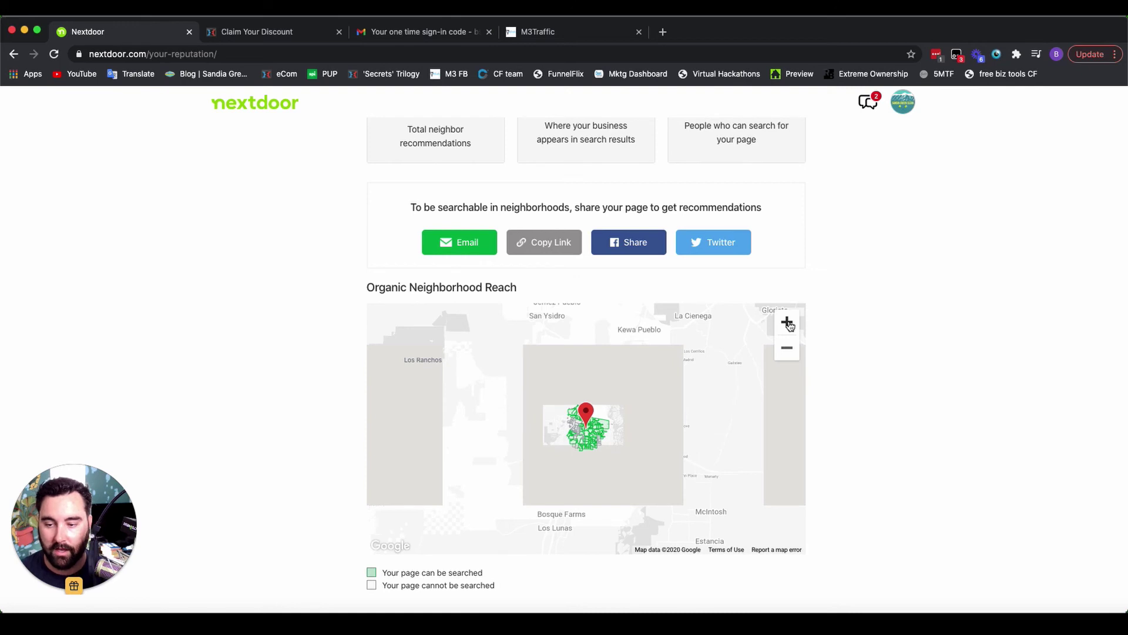
left_click(788, 322)
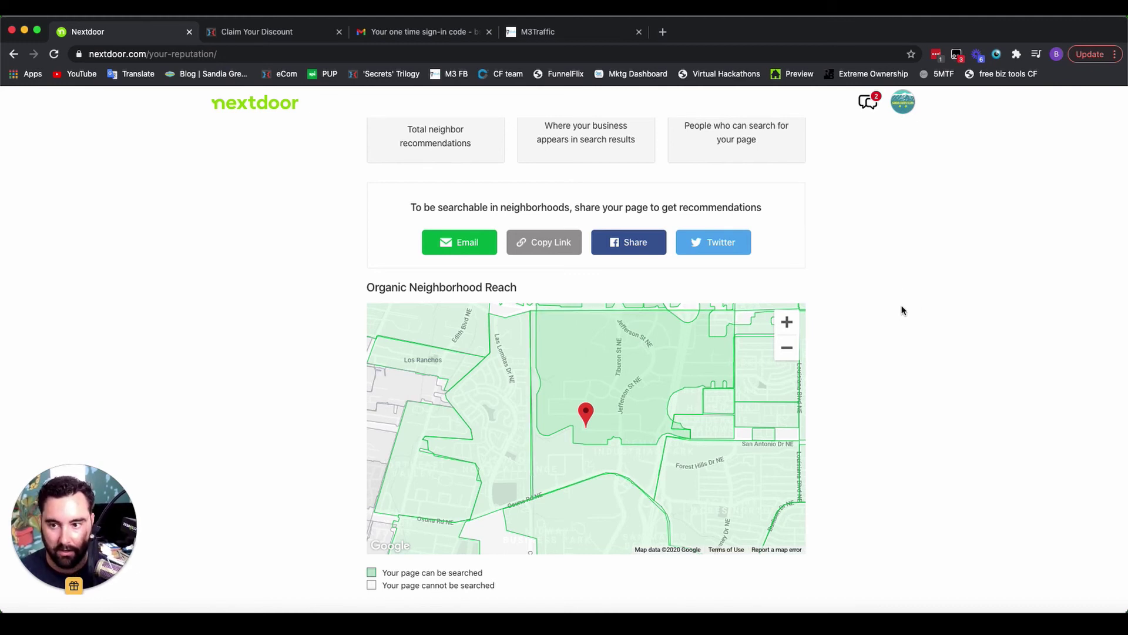
Return to the "Meet neighbors, make customers" checklist and highlight its heading and description
scroll(897, 270, "up", 3)
scroll(896, 270, "up", 3)
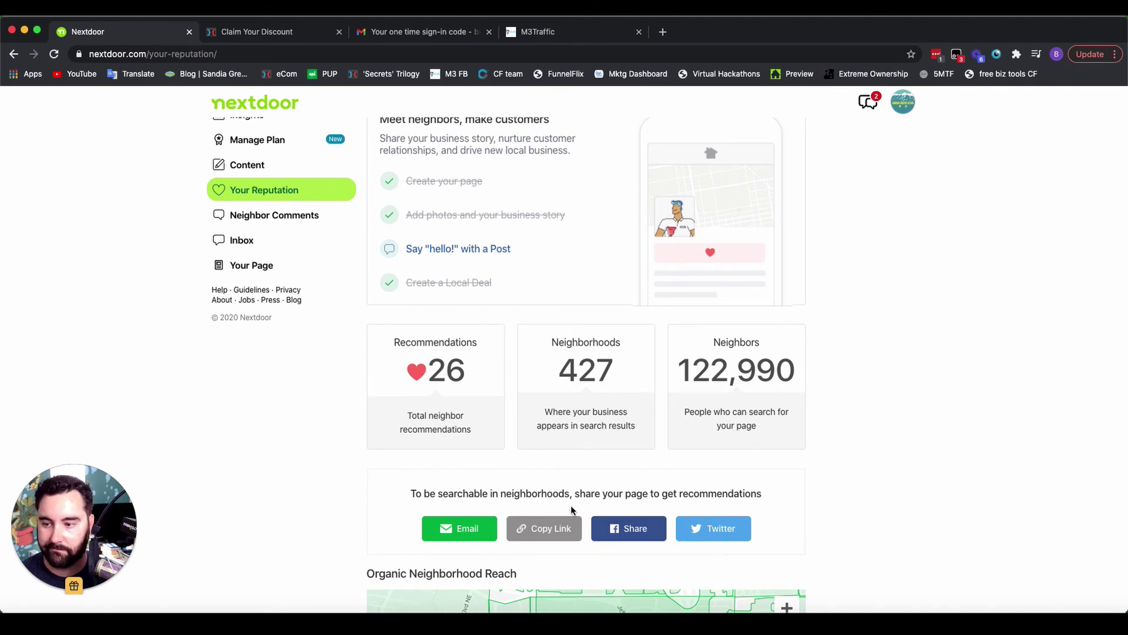
scroll(581, 362, "up", 2)
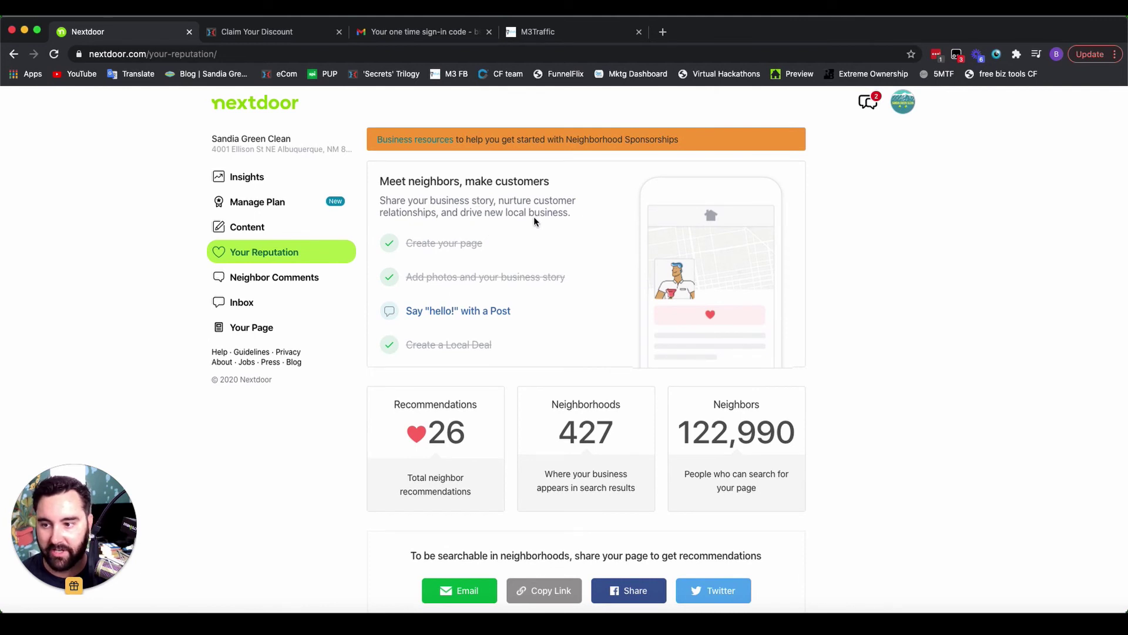
left_click_drag(581, 216, 379, 180)
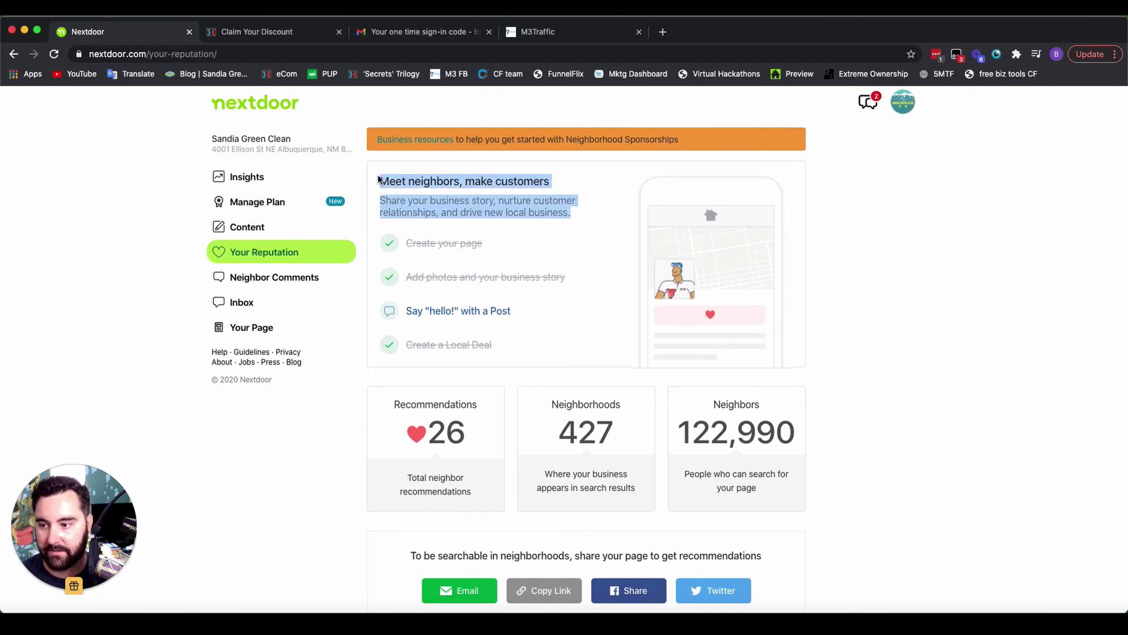
Follow the "Say hello" with a Post suggestion, look at the blank Share an update form and close it without posting
left_click(466, 311)
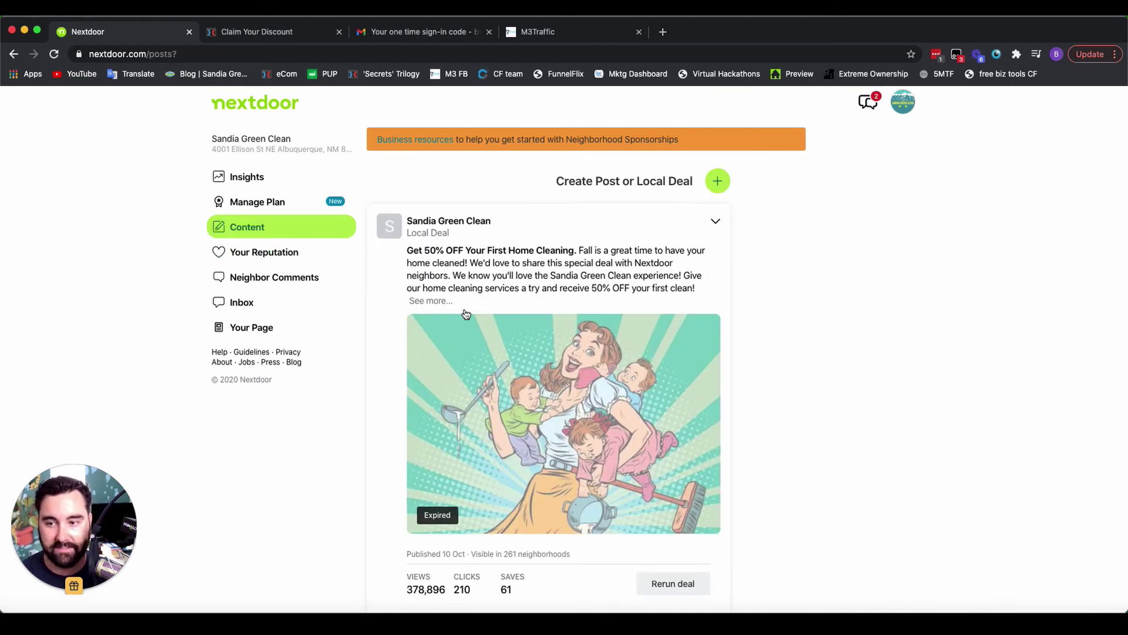
left_click(717, 181)
left_click(442, 239)
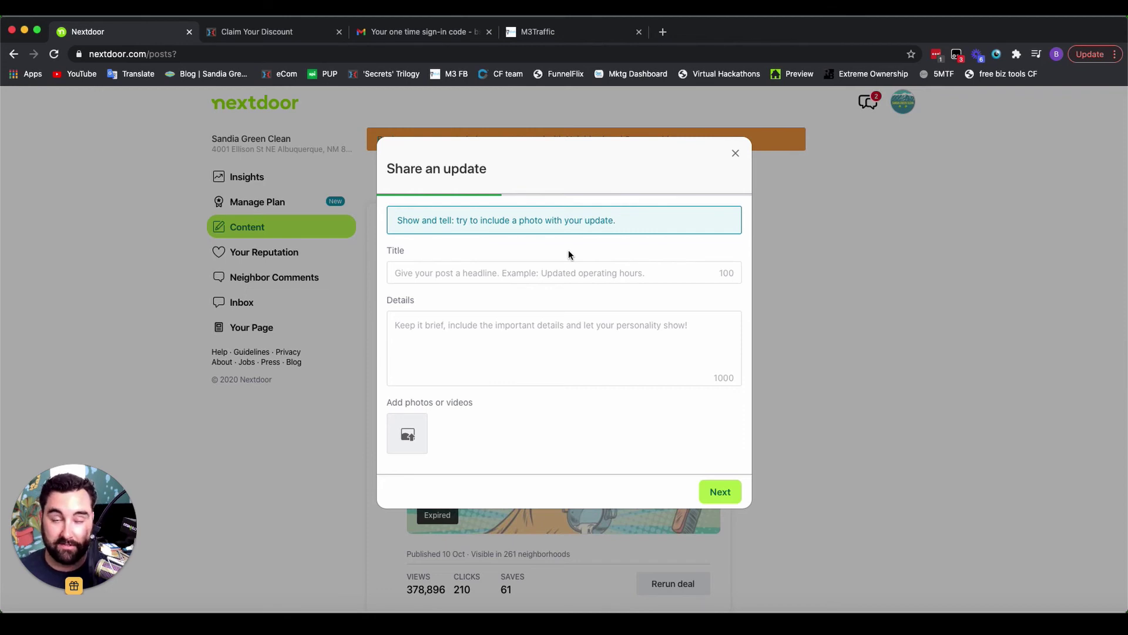
left_click(736, 154)
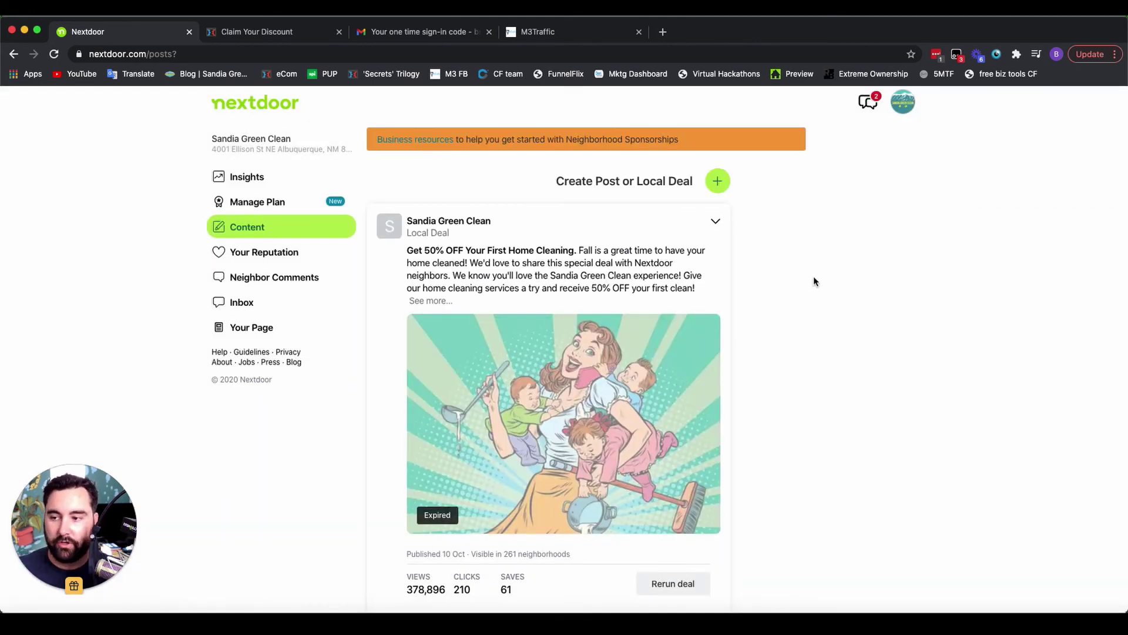
Open the Neighbor Comments and read through the recommendations, highlighting the phrase "We use Sandia Green Clean"
scroll(814, 279, "down", 1)
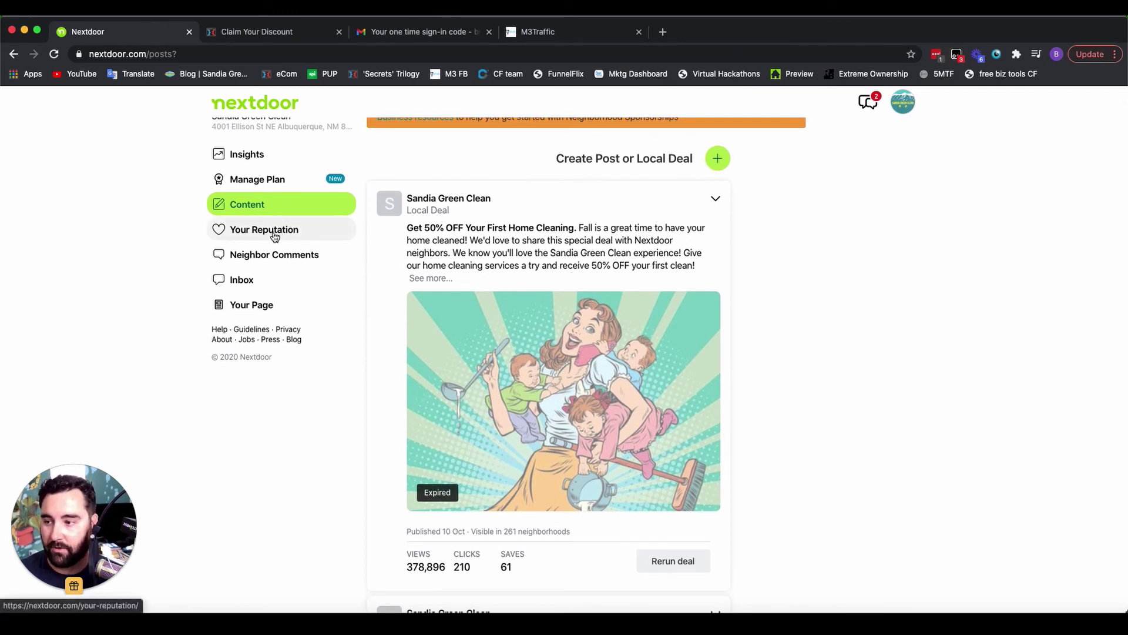
left_click(262, 256)
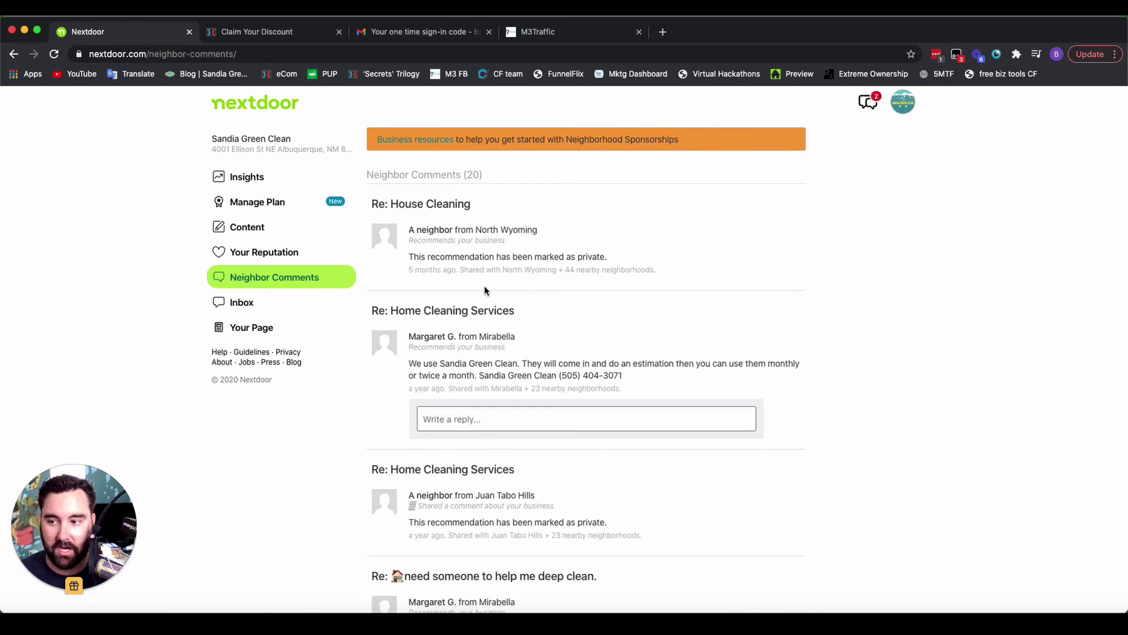
scroll(546, 420, "down", 1)
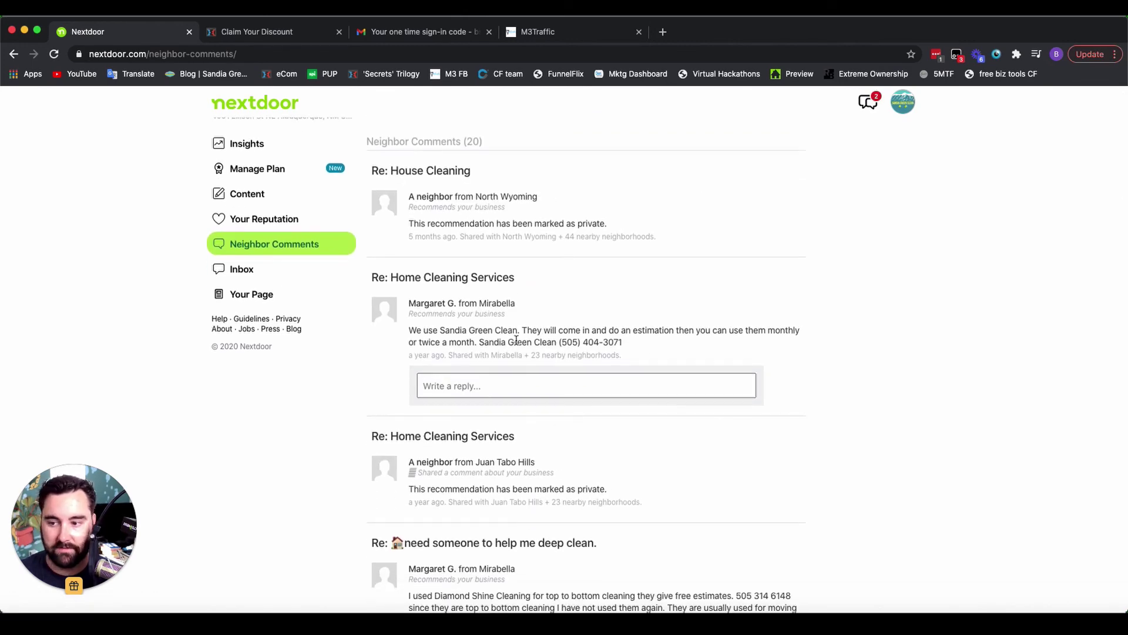
left_click_drag(517, 331, 411, 329)
scroll(511, 416, "down", 10)
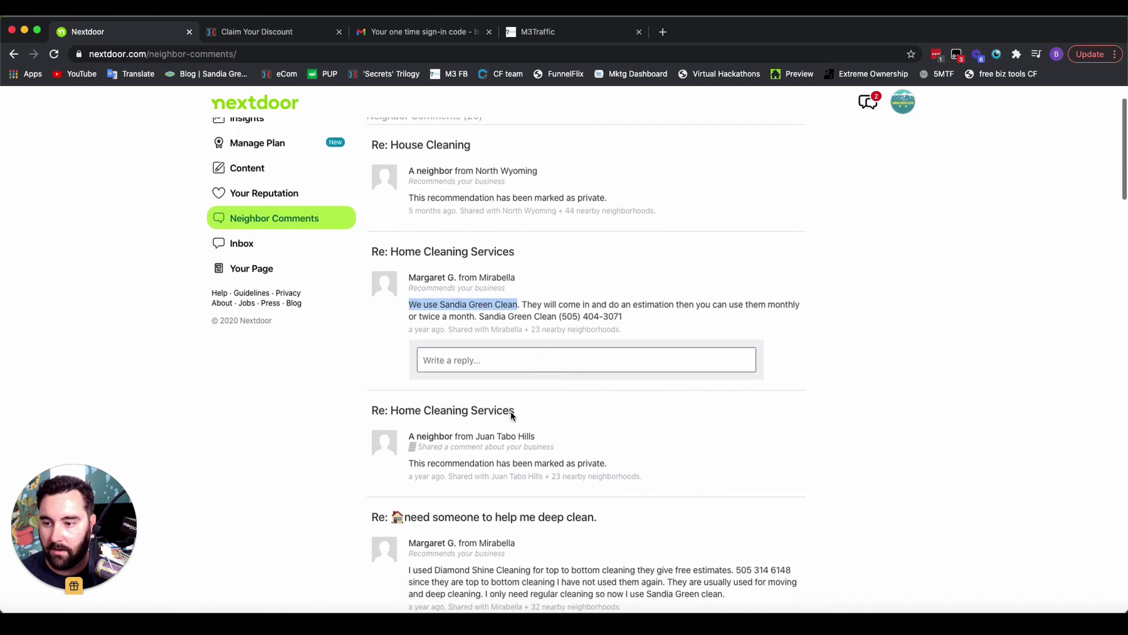
scroll(511, 416, "down", 15)
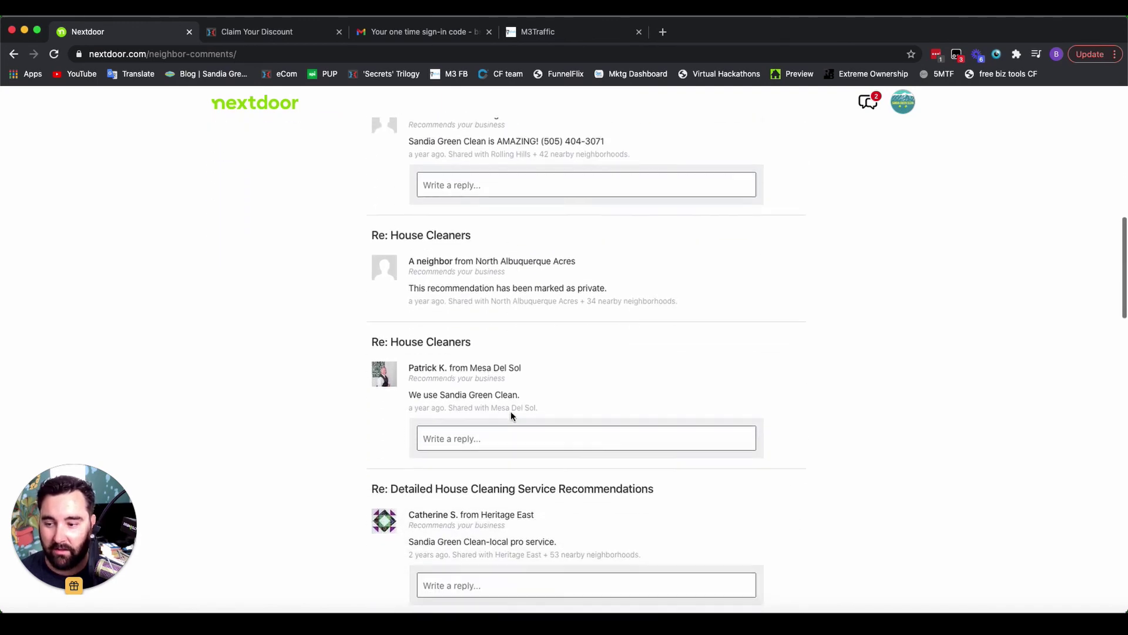
scroll(511, 416, "down", 12)
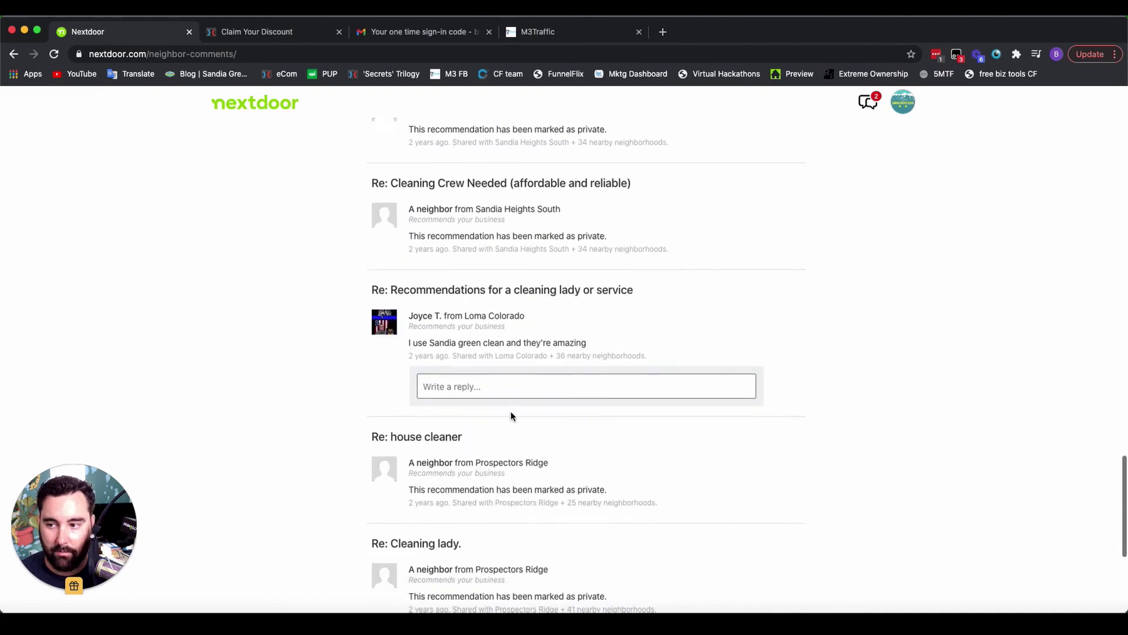
scroll(511, 416, "up", 11)
scroll(511, 417, "up", 20)
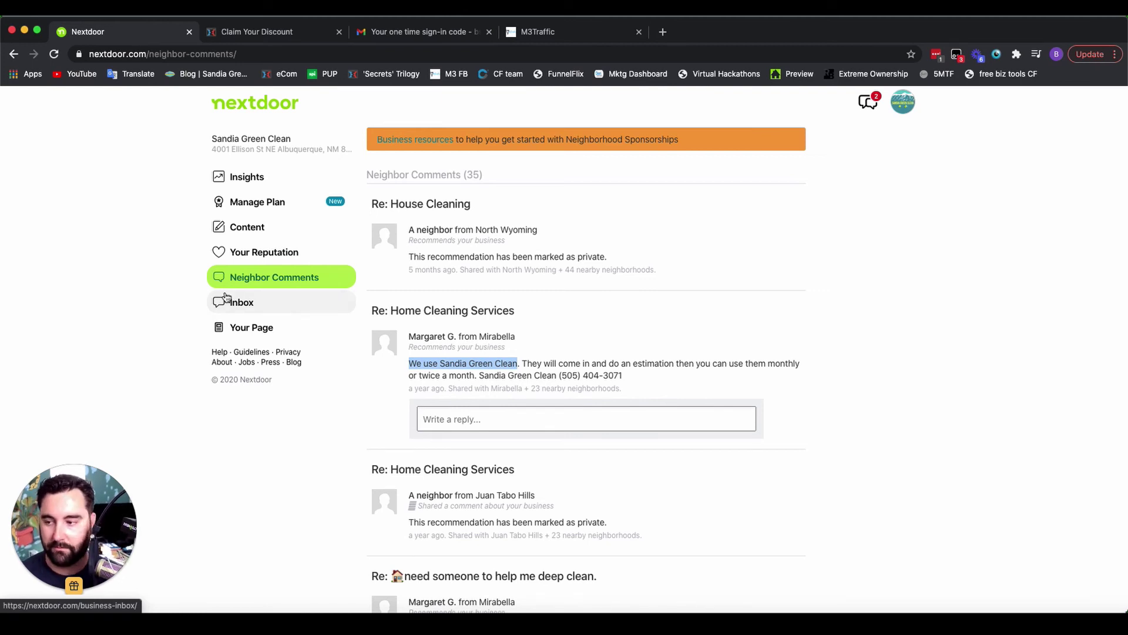
Look over the business page's photos, story, categories, offering, hours and contact details, and return to the Insights overview
left_click(247, 332)
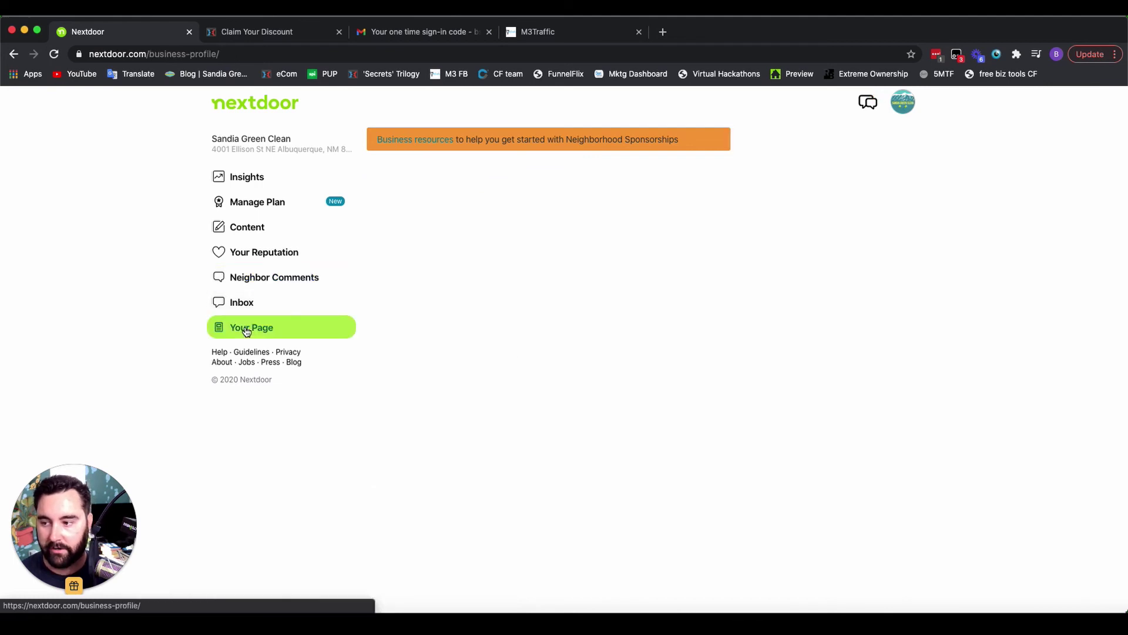
scroll(661, 320, "down", 10)
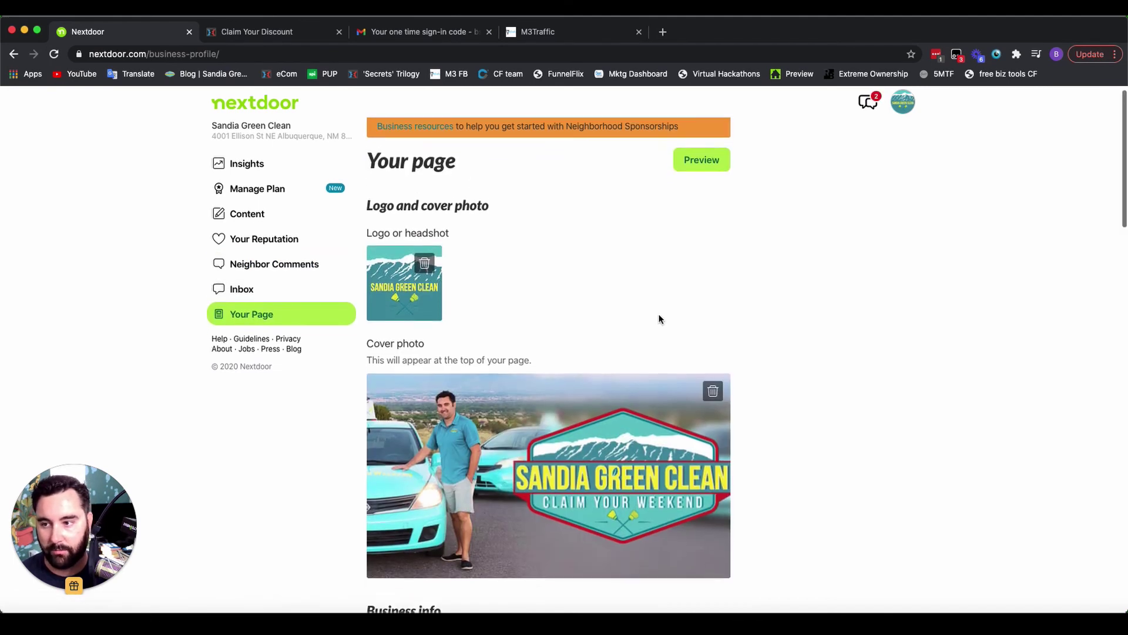
scroll(661, 320, "down", 15)
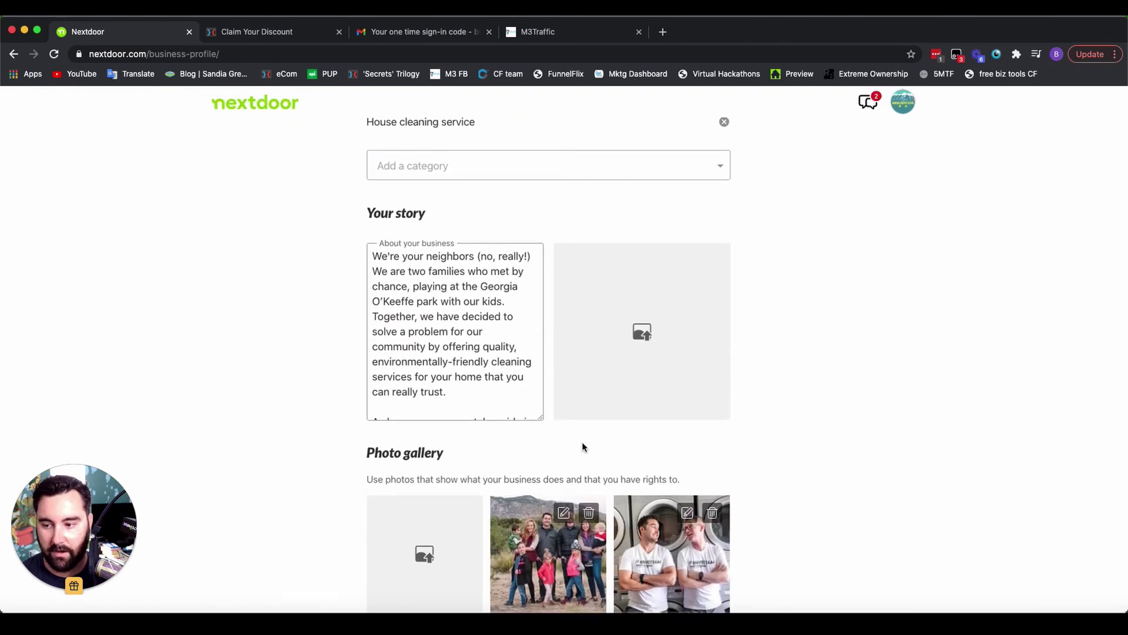
scroll(574, 350, "up", 5)
scroll(662, 359, "up", 4)
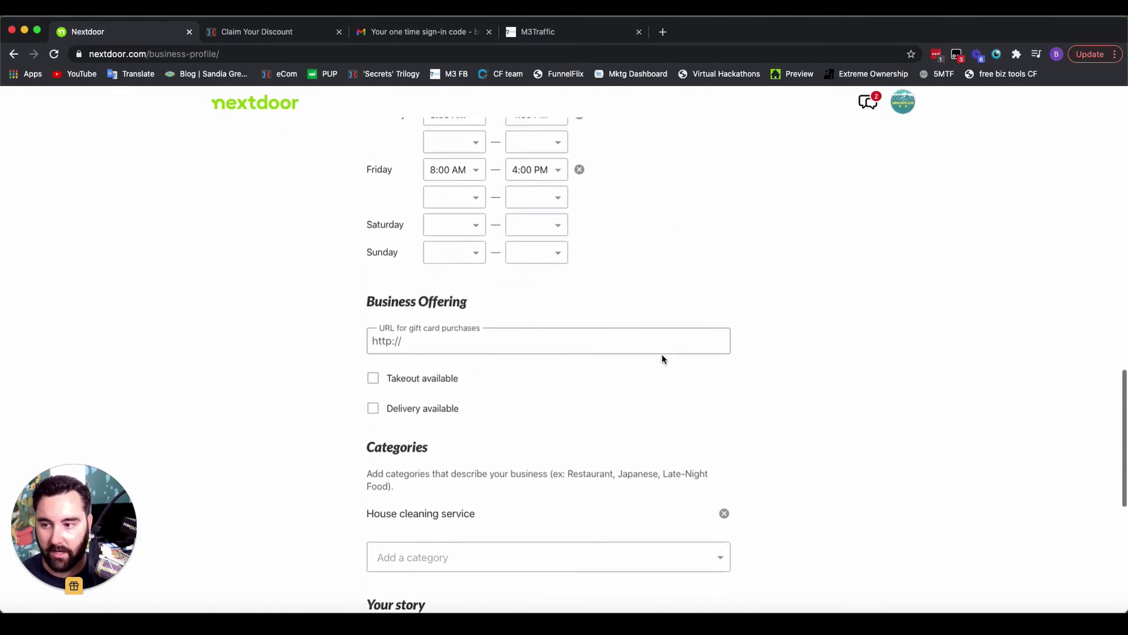
scroll(529, 452, "up", 1)
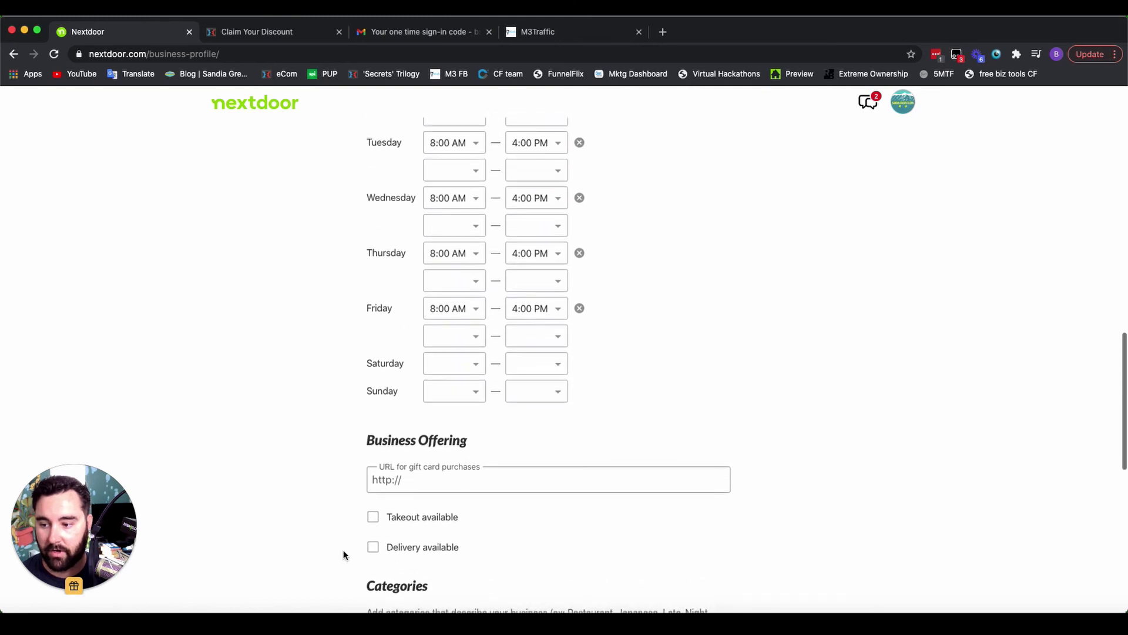
scroll(491, 479, "up", 2)
scroll(479, 350, "up", 2)
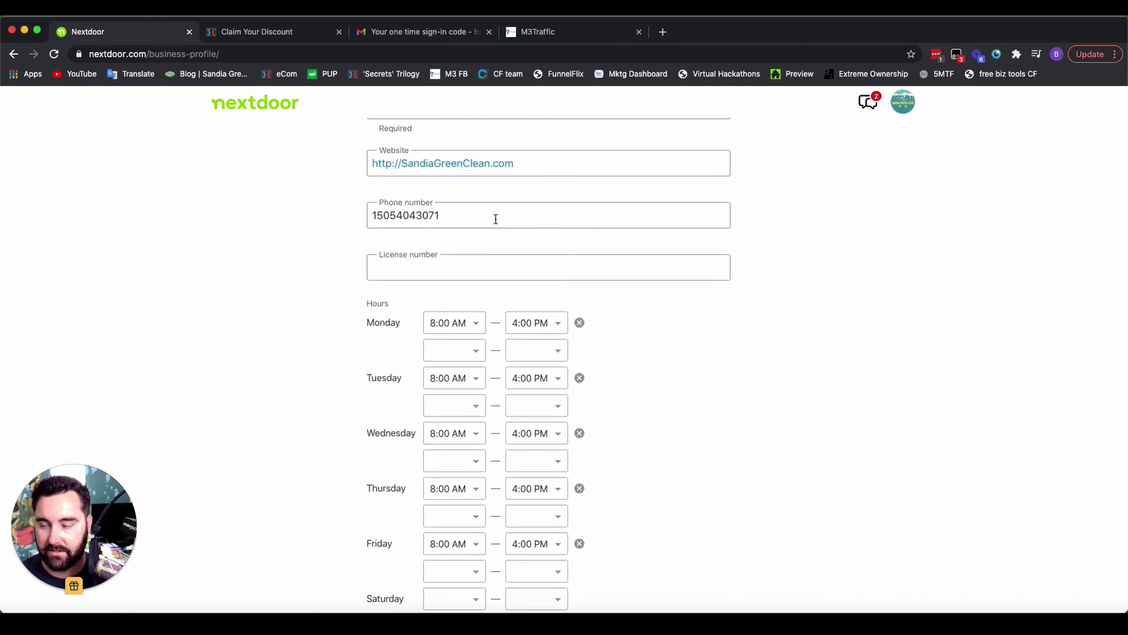
key("Return")
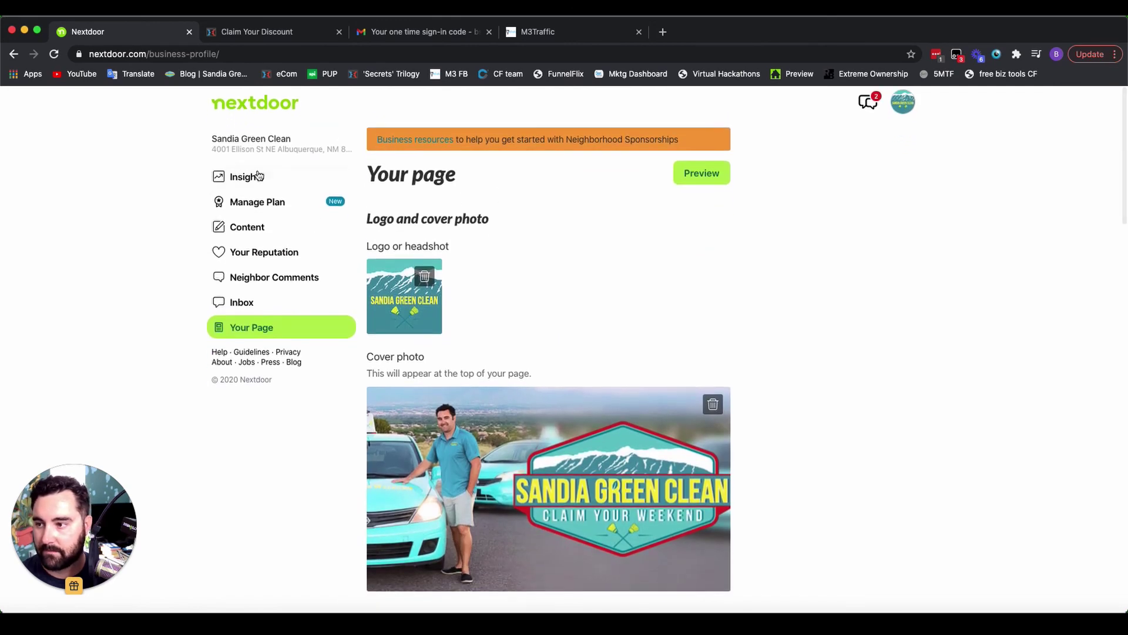
left_click(249, 183)
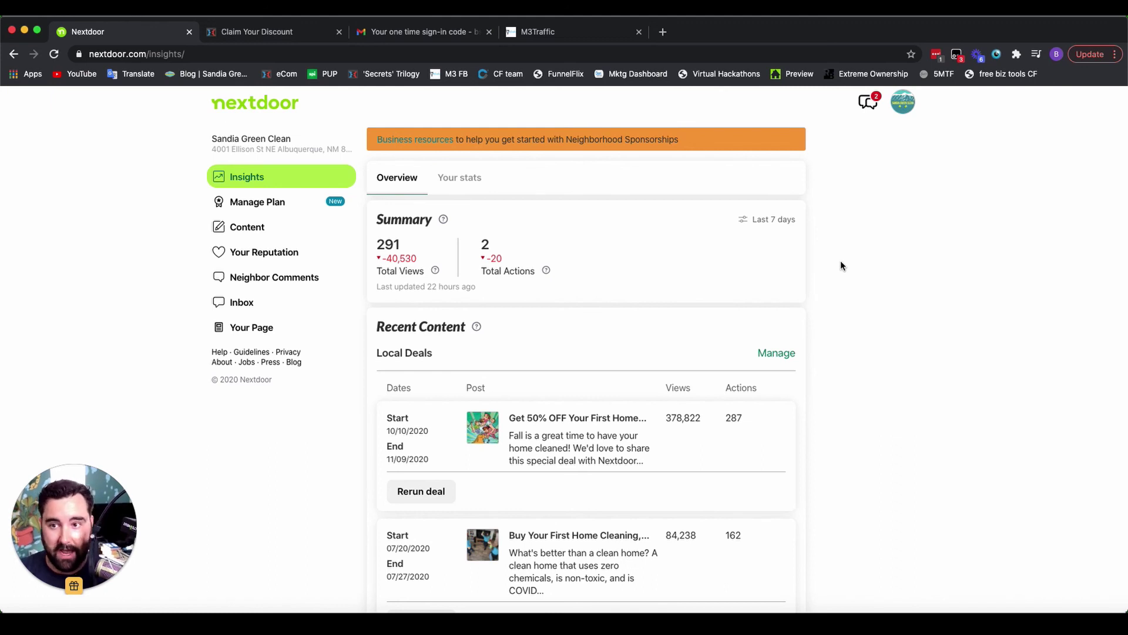
Switch to the M3Traffic CRM and clear the "nextdoor" search from the Discounted Cleaning opportunities
left_click(538, 31)
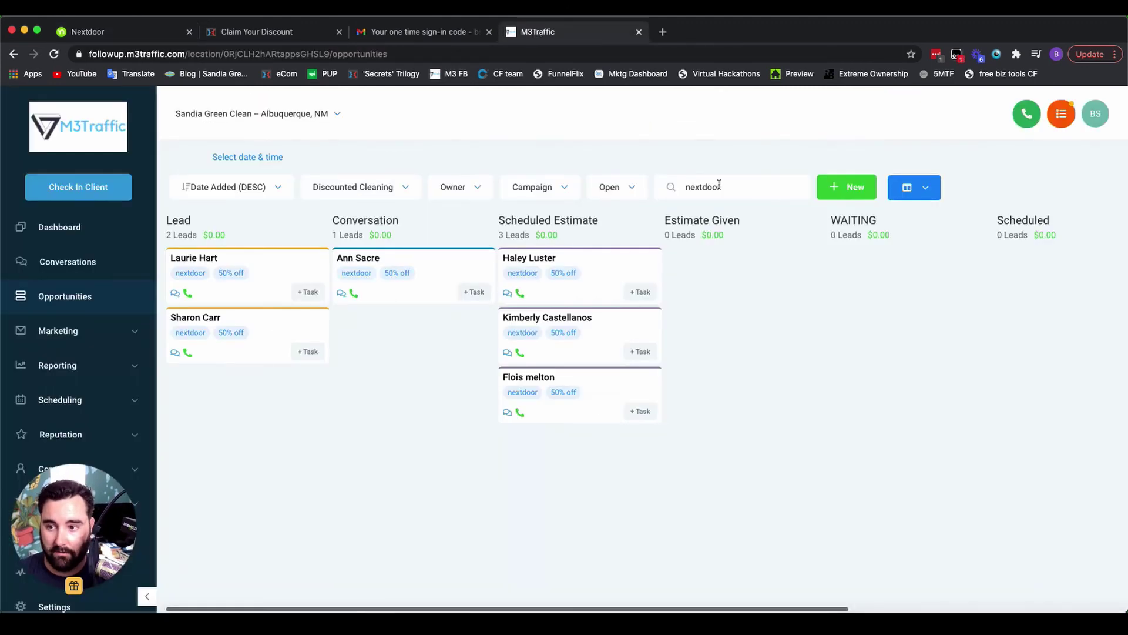
double_click(743, 187)
key("BackSpace")
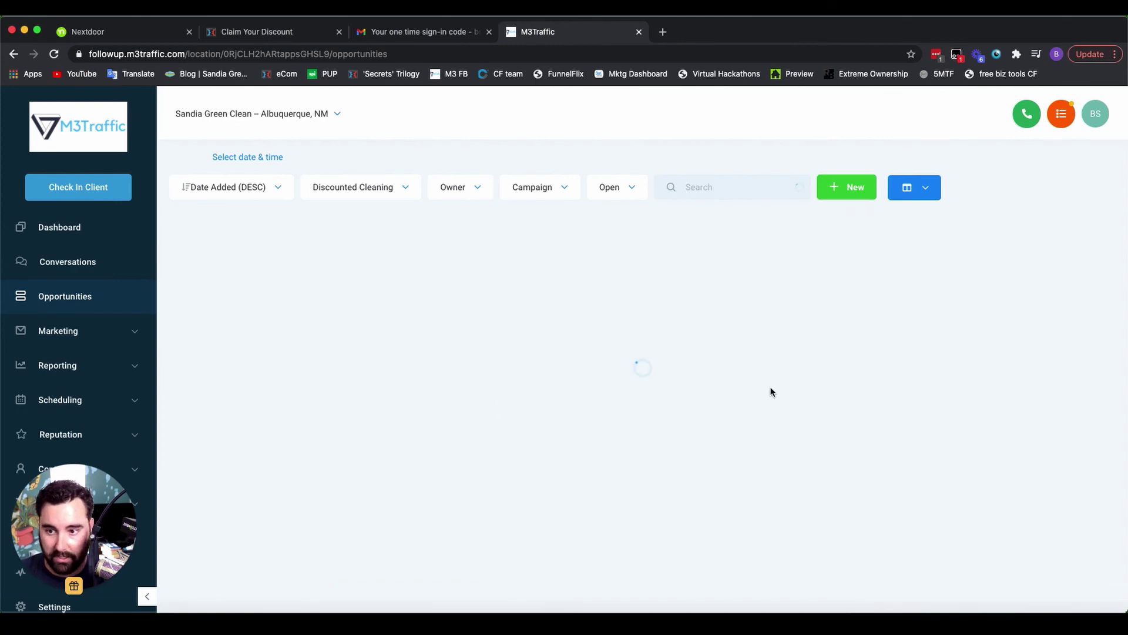